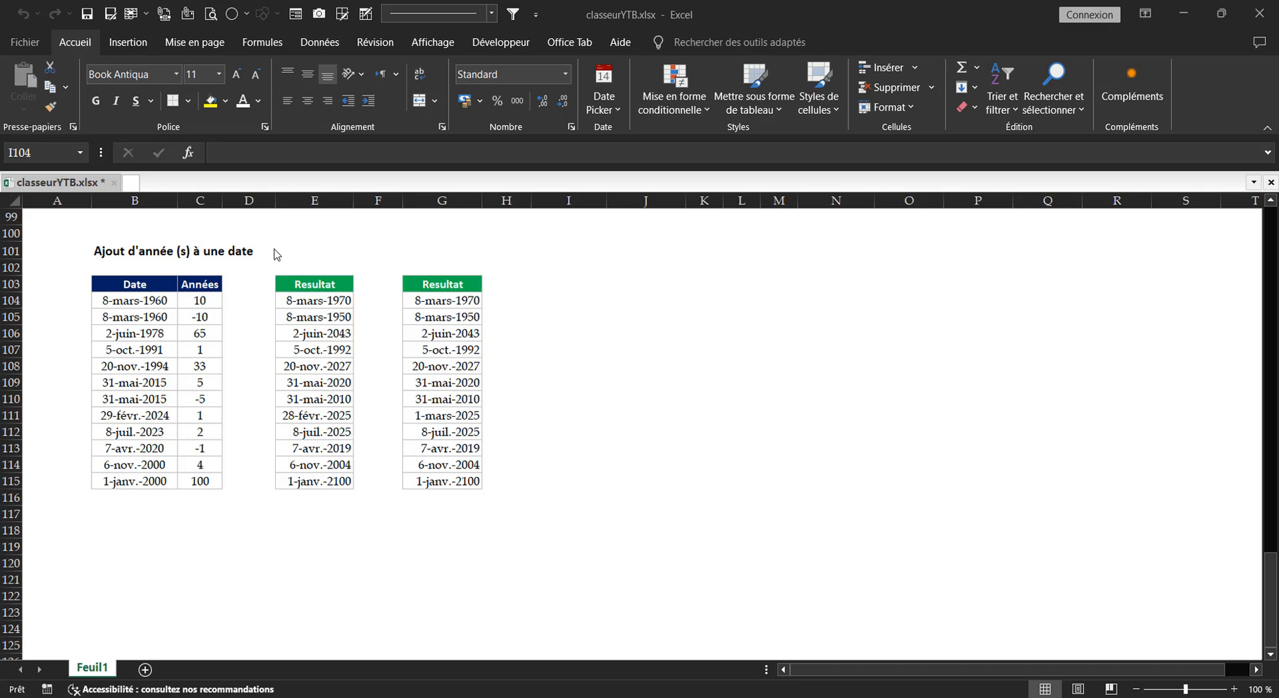
# - Inspect the contents of cells E102 and G102 above the two Resultat columns
pyautogui.click(313, 267)
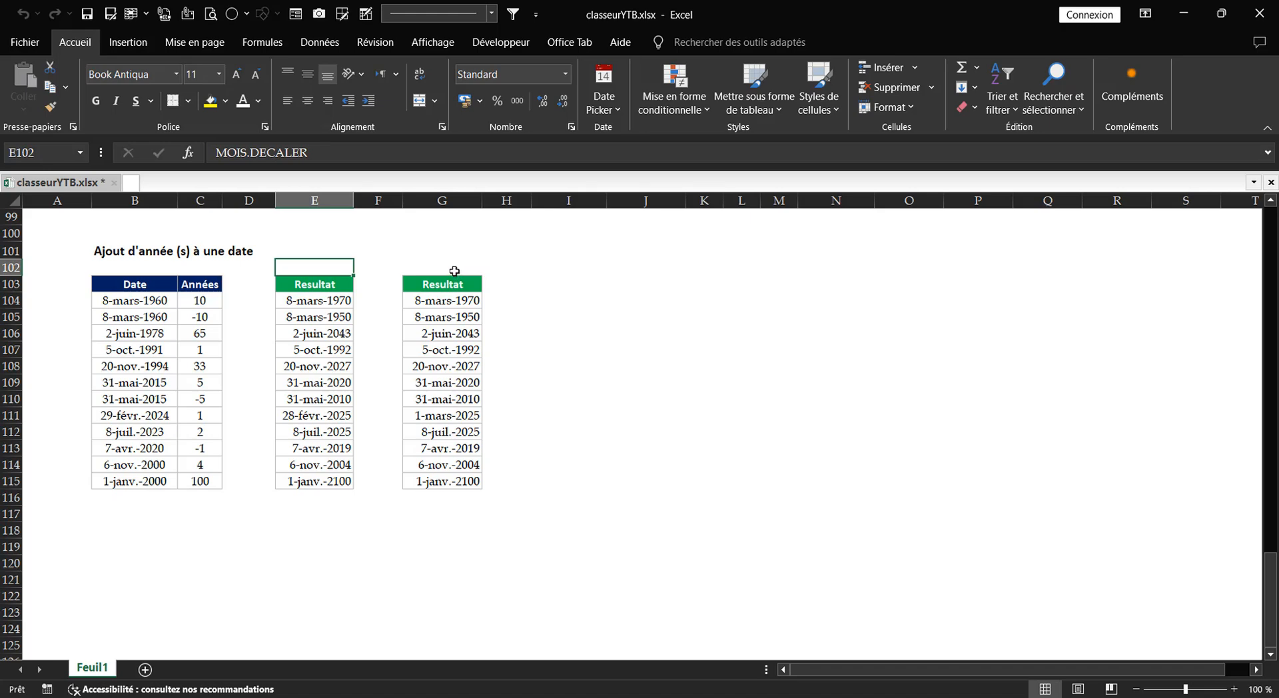
pyautogui.click(454, 267)
pyautogui.click(590, 267)
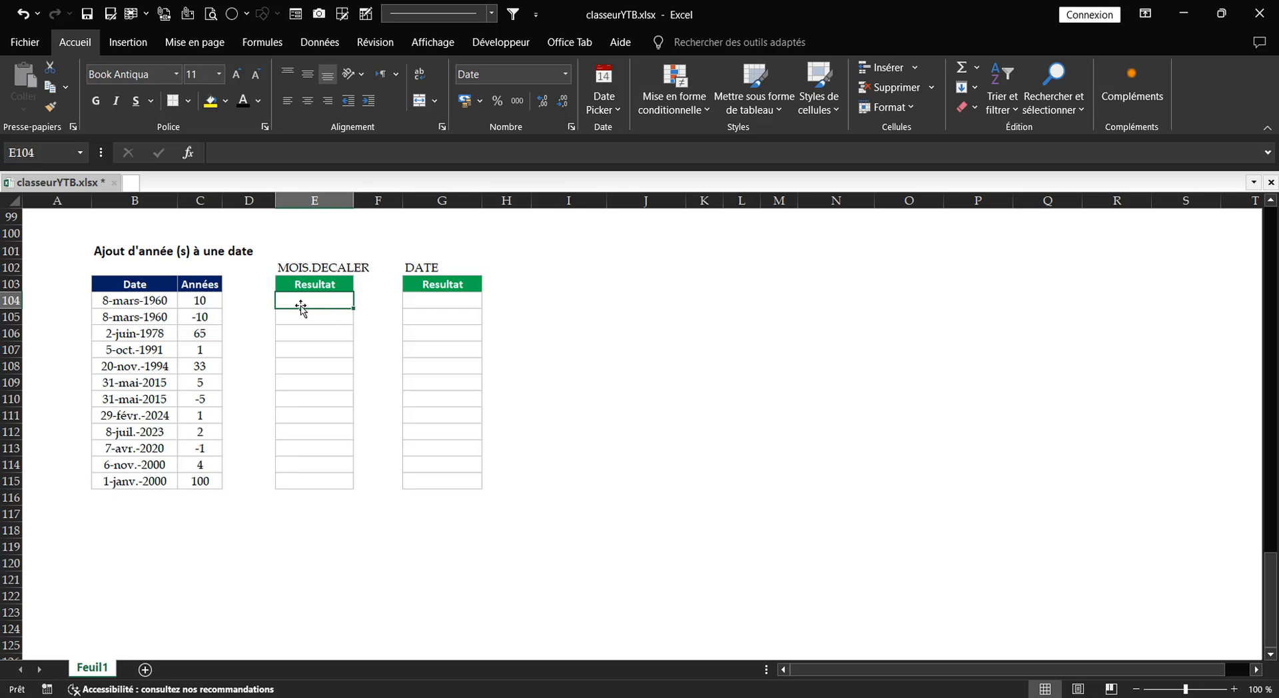
# - Enter the formula =MOIS.DECALER(B104;C104*12) in cell E104, keeping that cell selected
pyautogui.write('=')
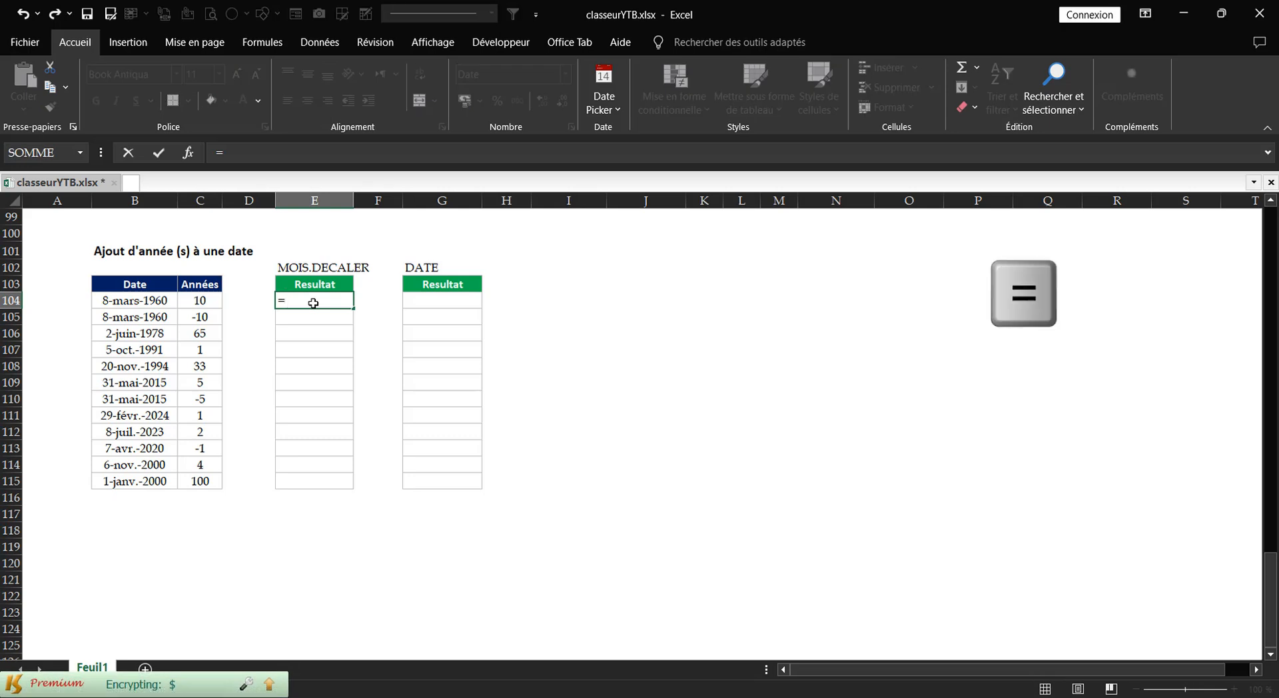
pyautogui.write('moi')
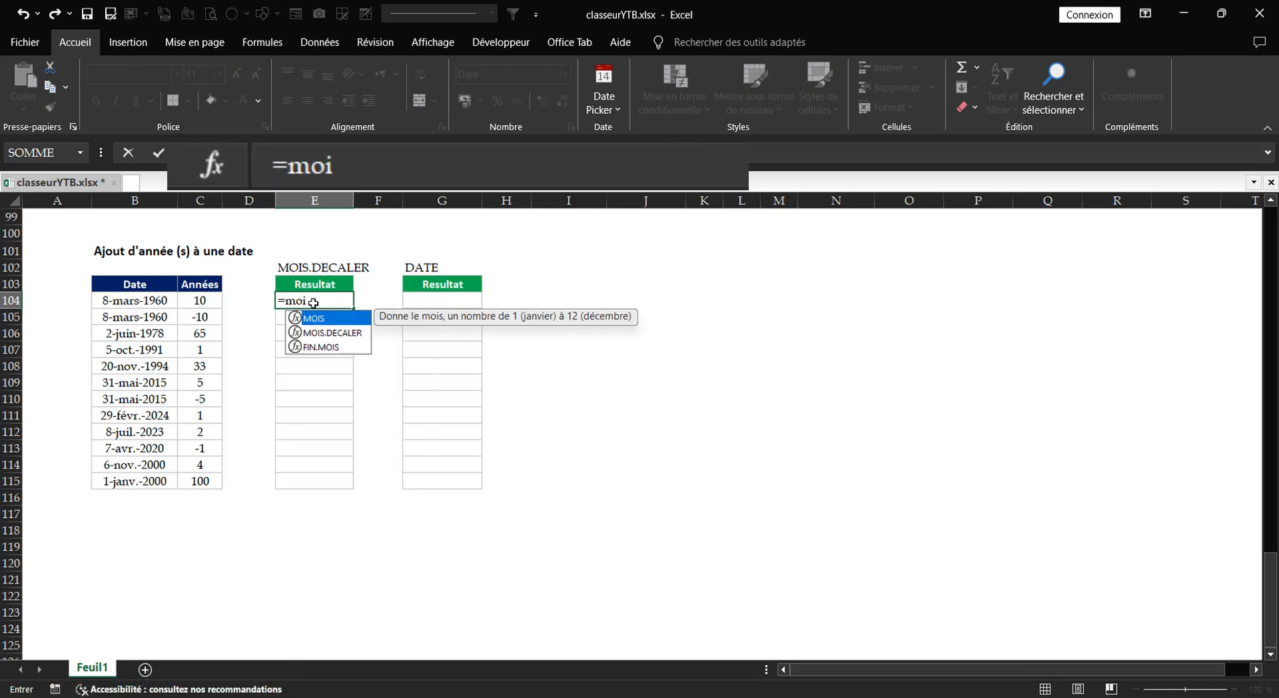
pyautogui.press('Down')
pyautogui.press('Tab')
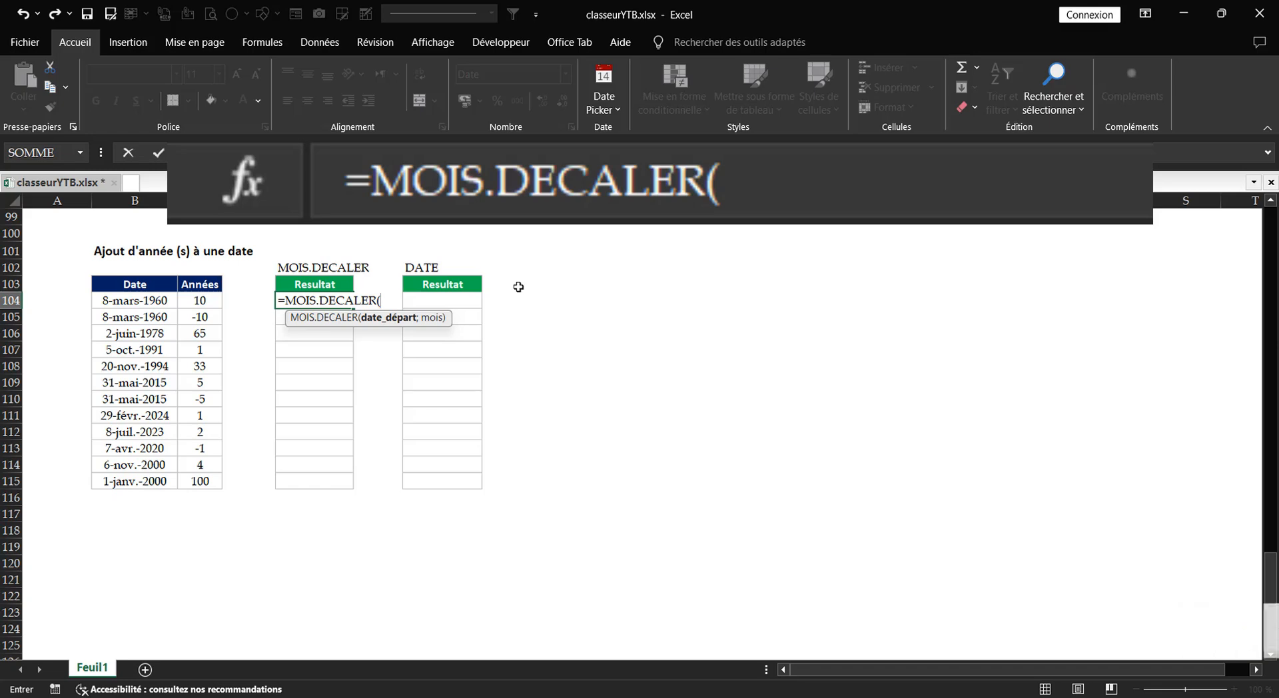
pyautogui.click(152, 300)
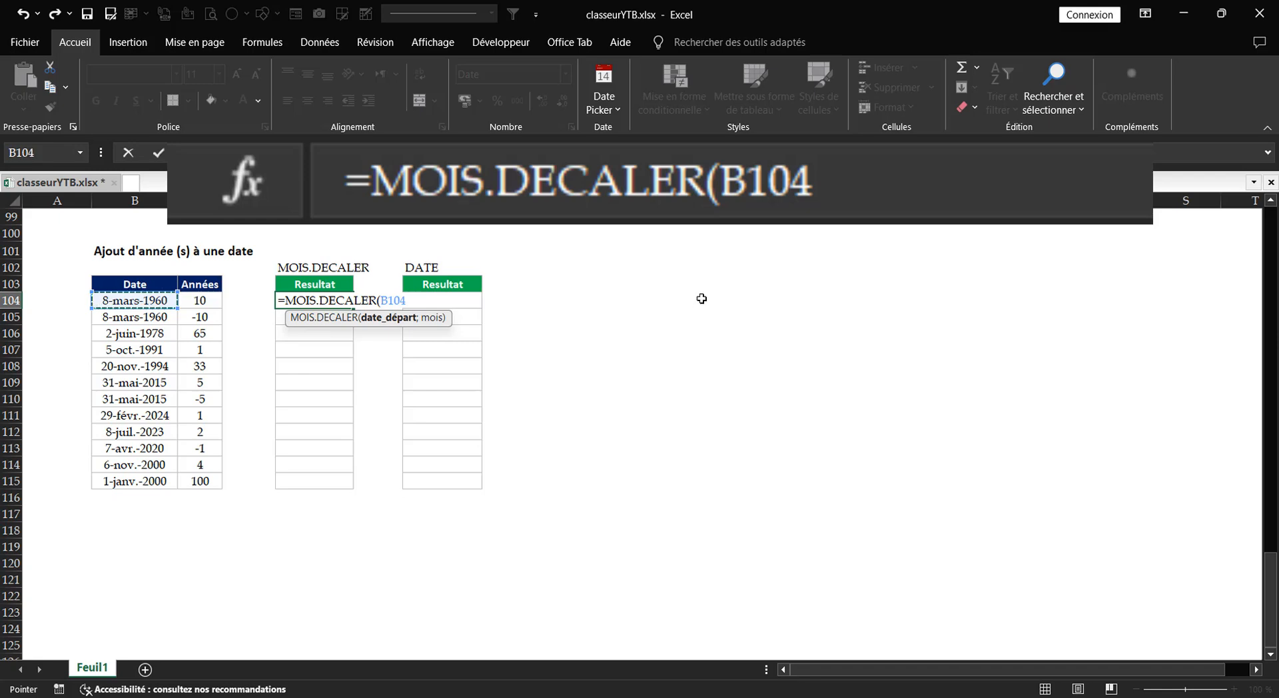
pyautogui.write(';')
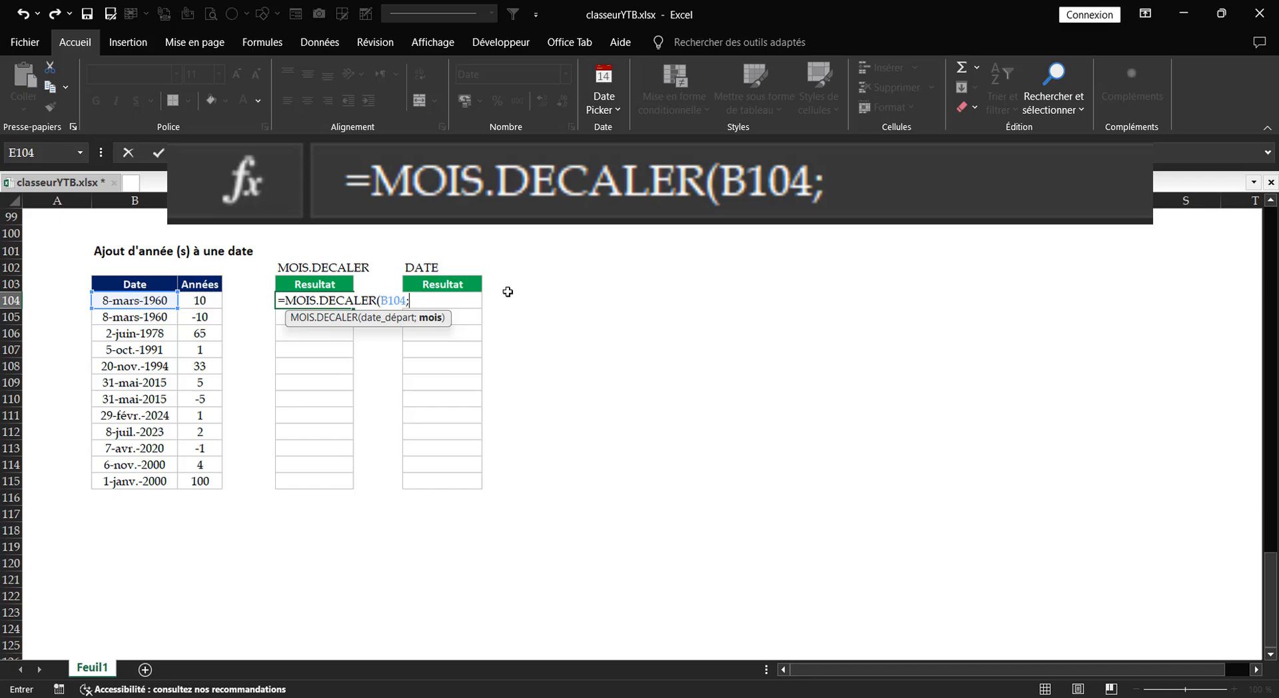
pyautogui.click(188, 300)
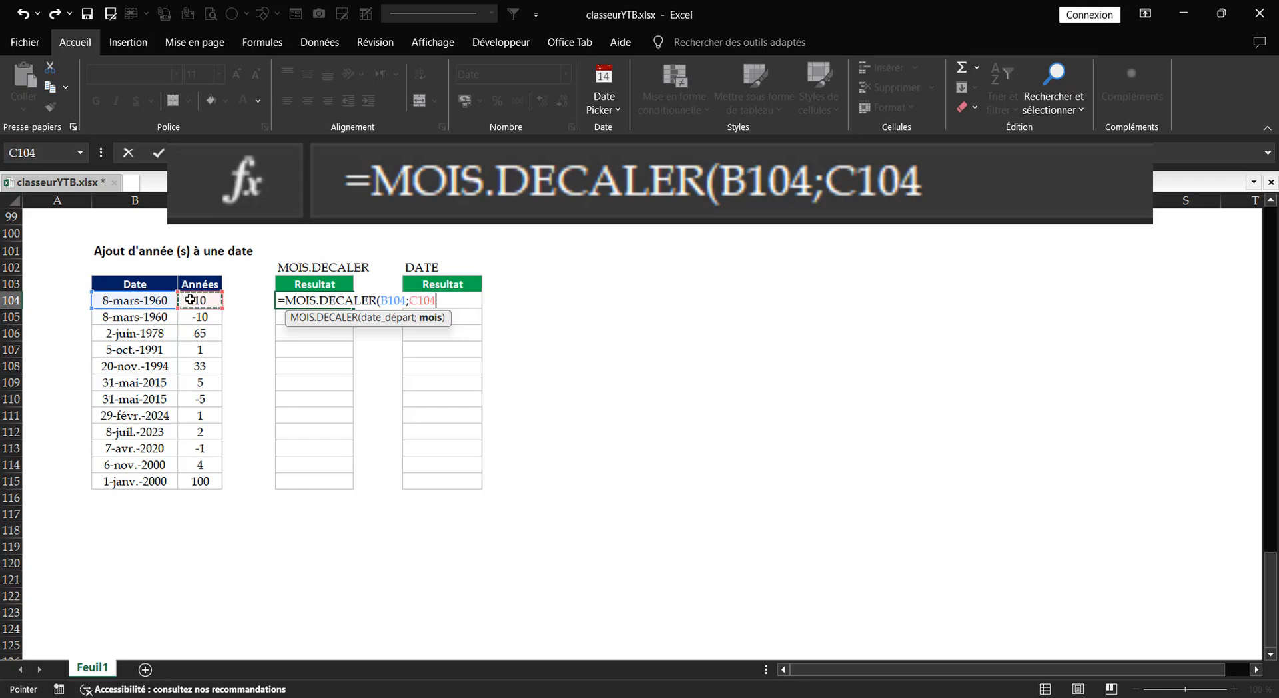
pyautogui.write('*12')
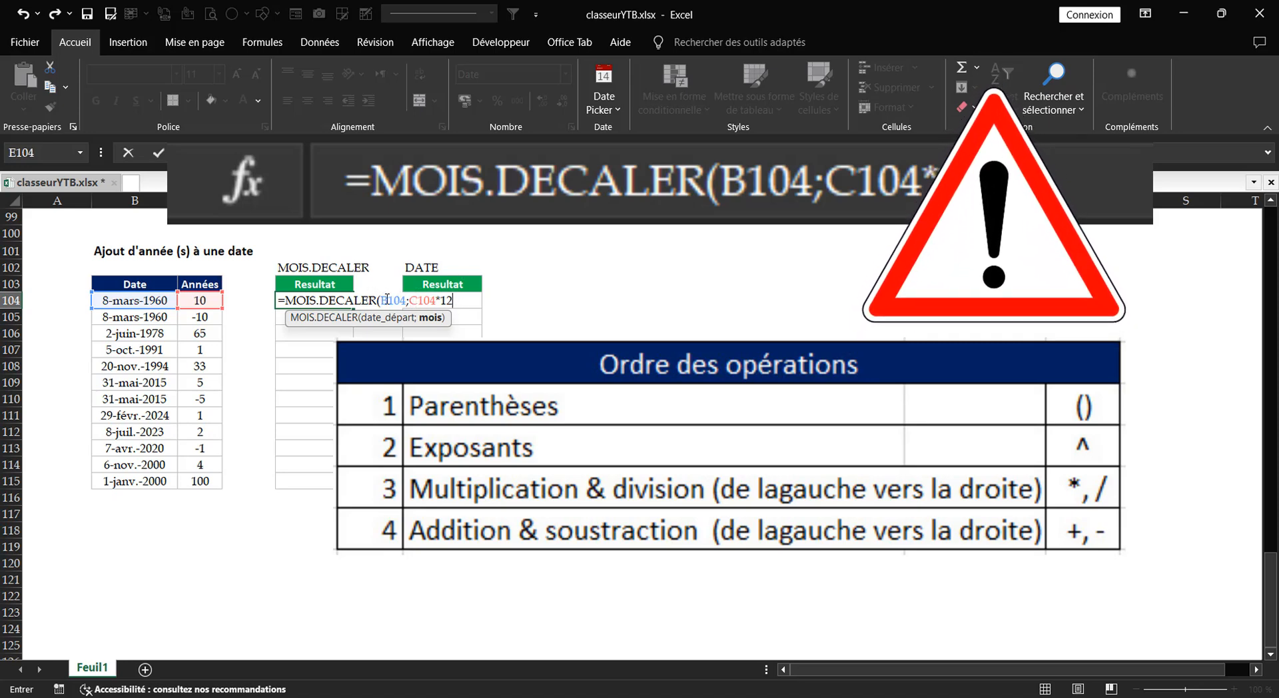
pyautogui.moveTo(457, 299); pyautogui.dragTo(409, 300)
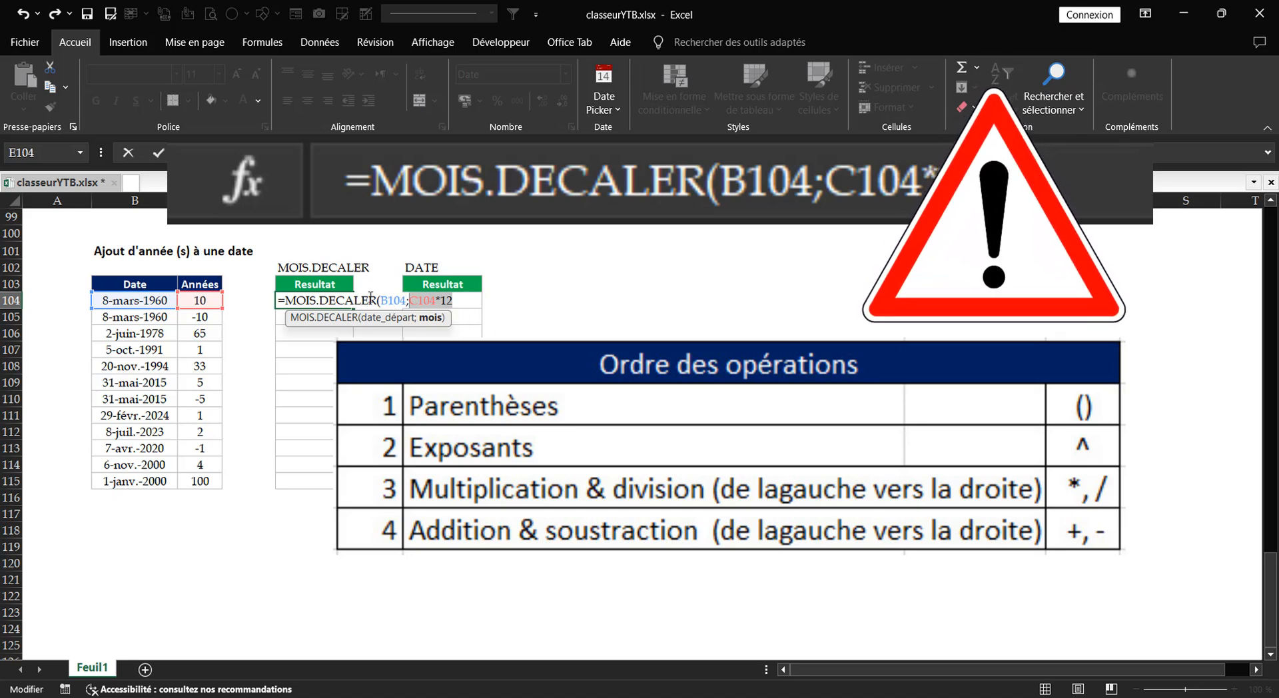
pyautogui.click(1051, 179)
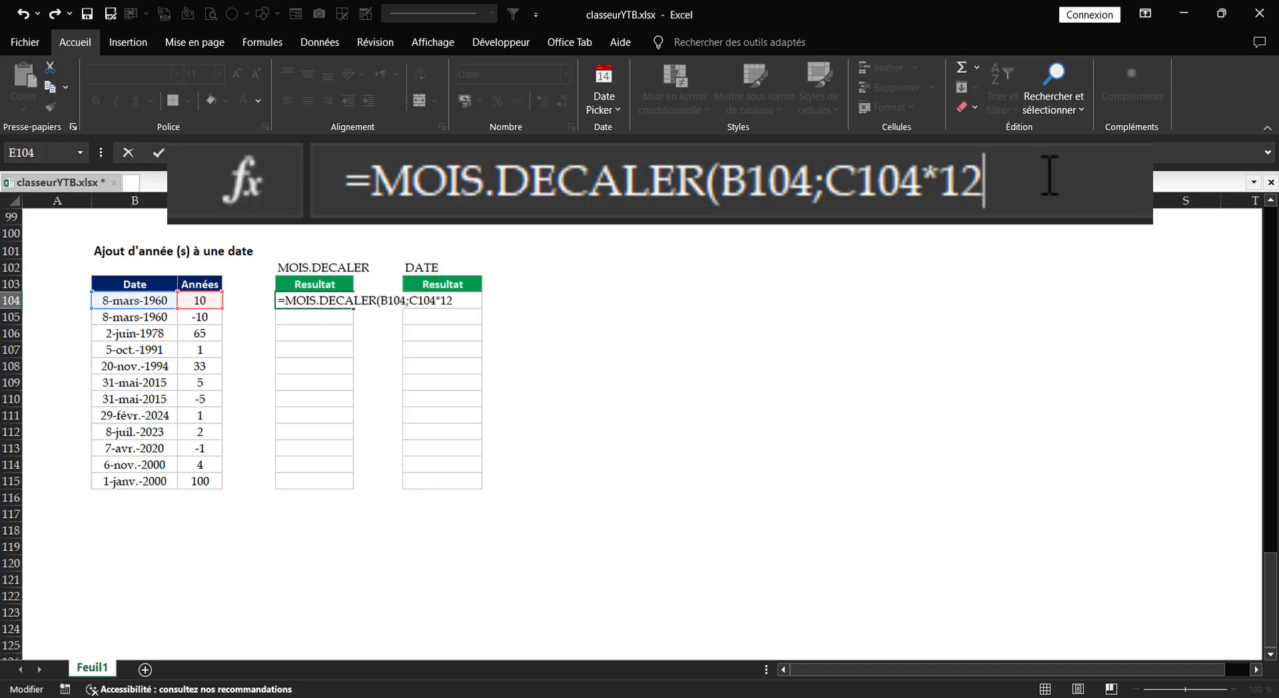
pyautogui.write(')')
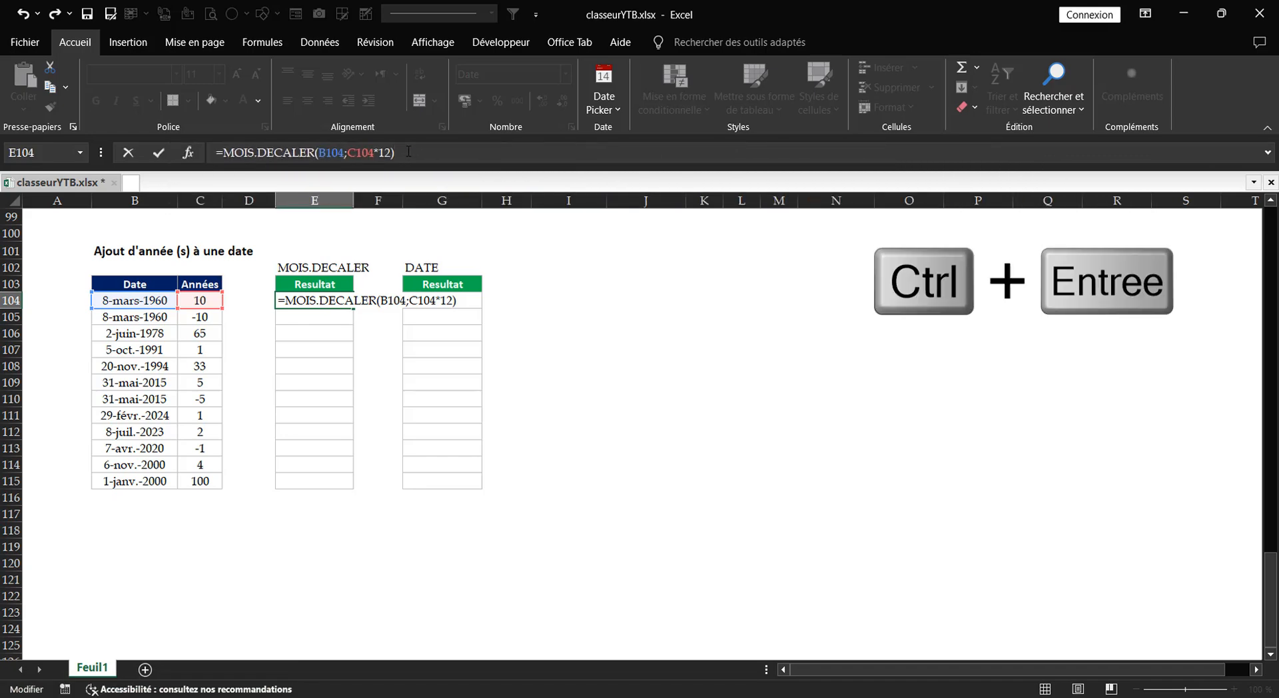
pyautogui.hotkey('ctrl', 'Return')
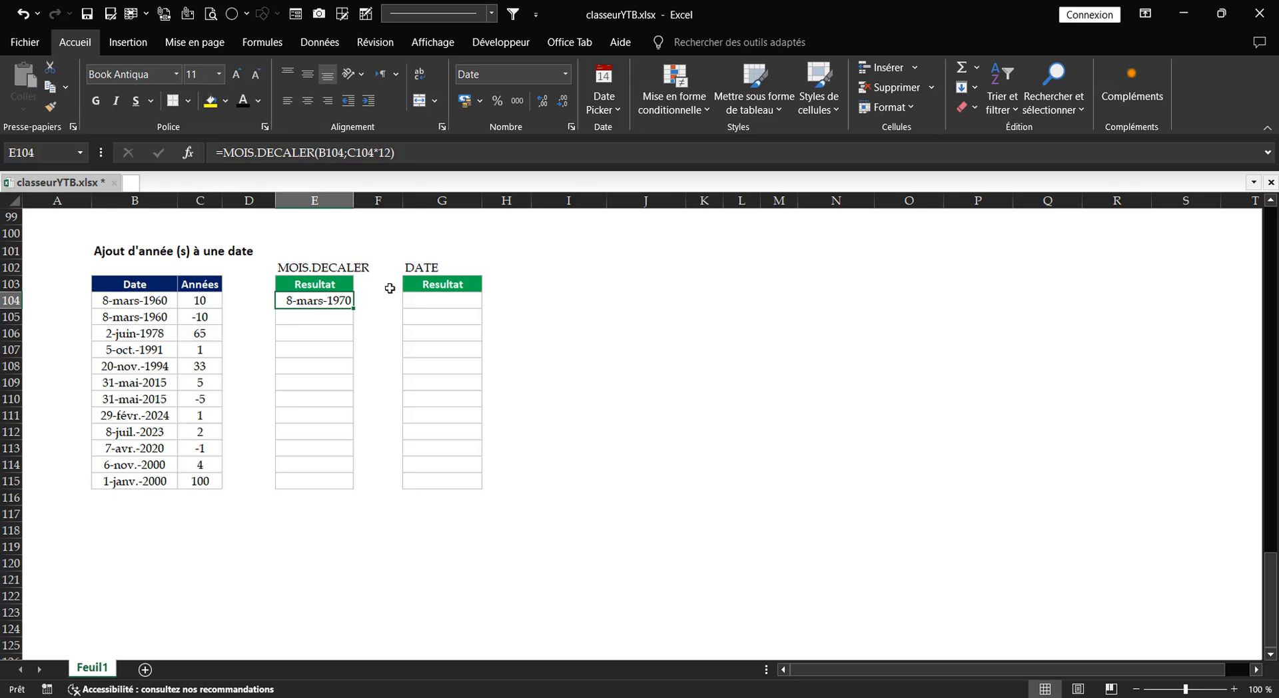
# - Fill the E104 formula through the range E104:E115 in the MOIS.DECALER result column
pyautogui.moveTo(324, 301); pyautogui.dragTo(308, 493)
pyautogui.moveTo(297, 304); pyautogui.dragTo(331, 484)
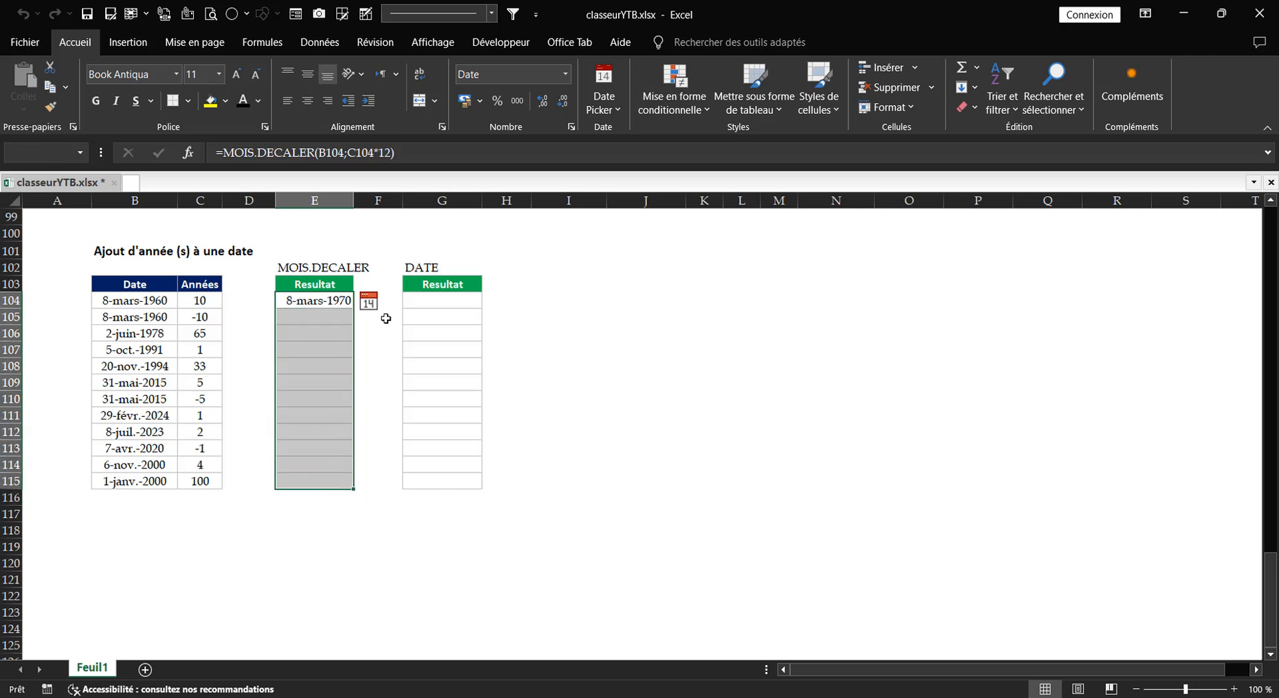
pyautogui.press('F2')
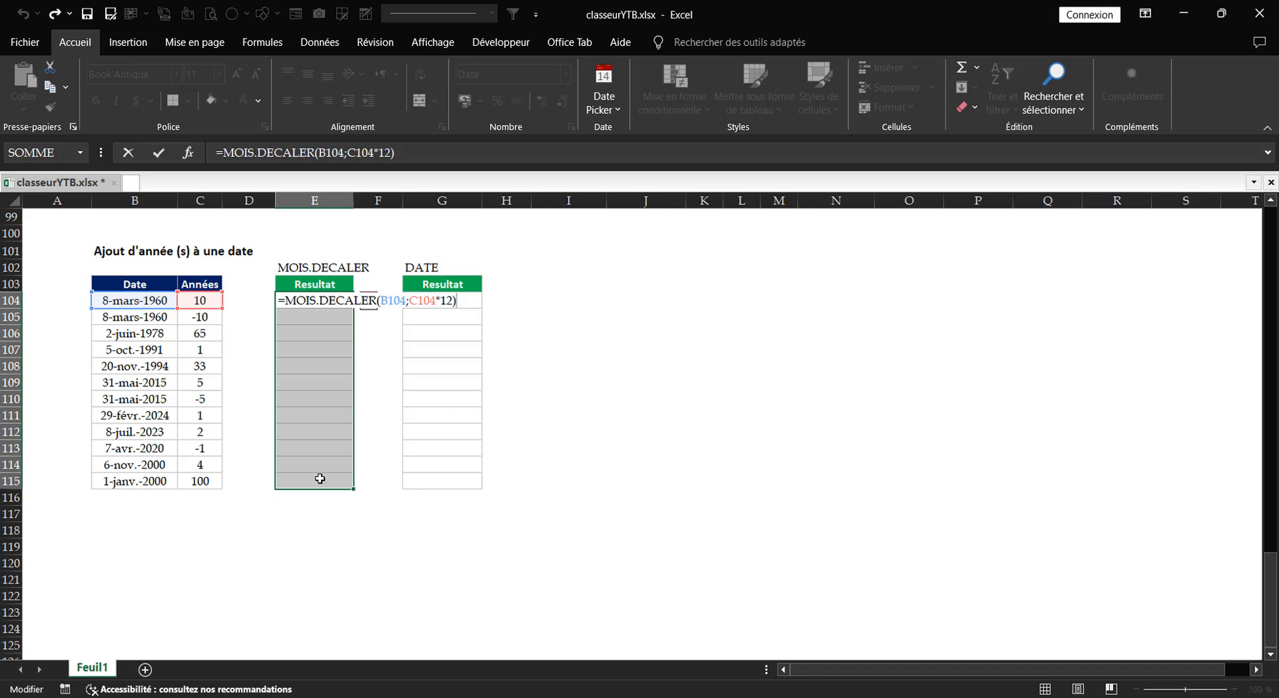
pyautogui.hotkey('ctrl', 'Return')
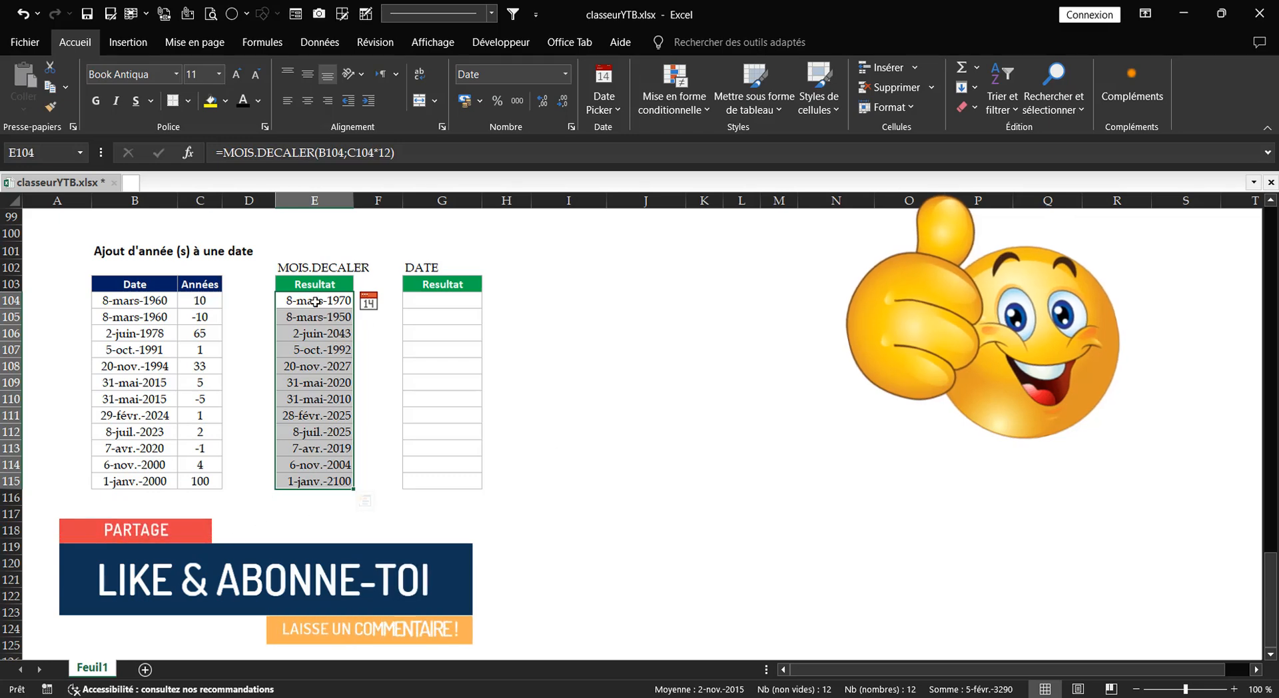
# - Check the cell references used by the formula in E115, leaving it unedited
pyautogui.click(307, 481)
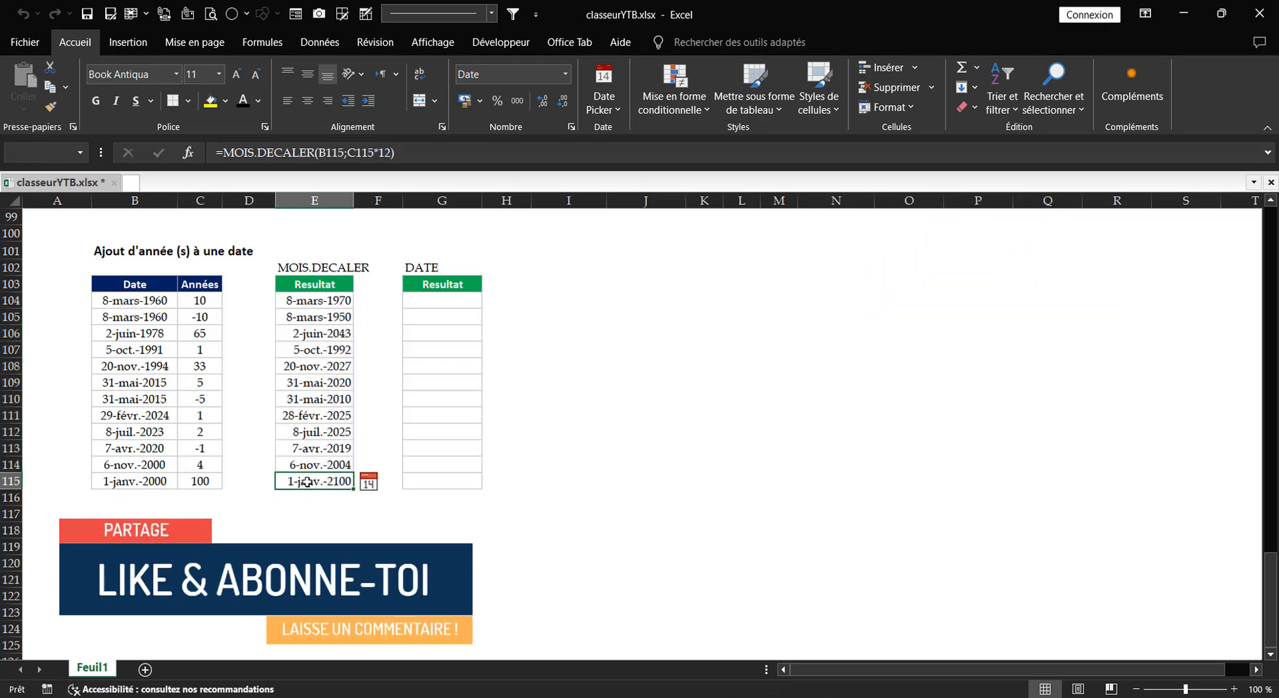
pyautogui.press('F2')
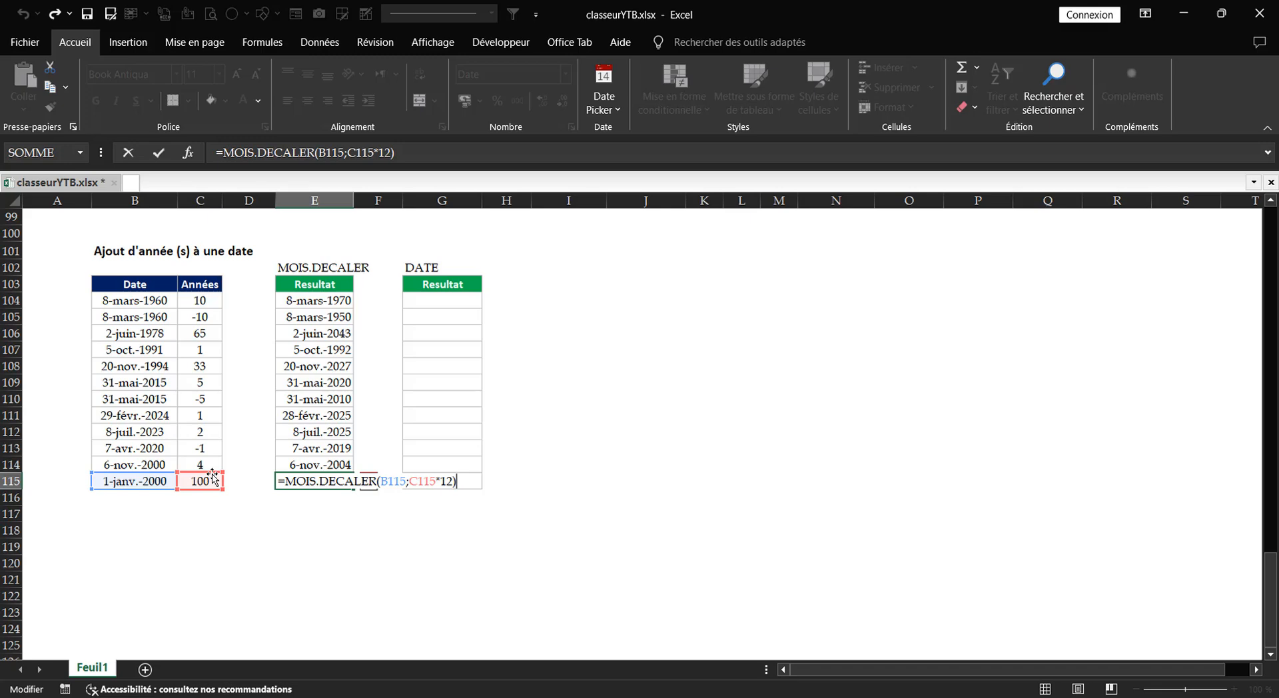
pyautogui.press('Escape')
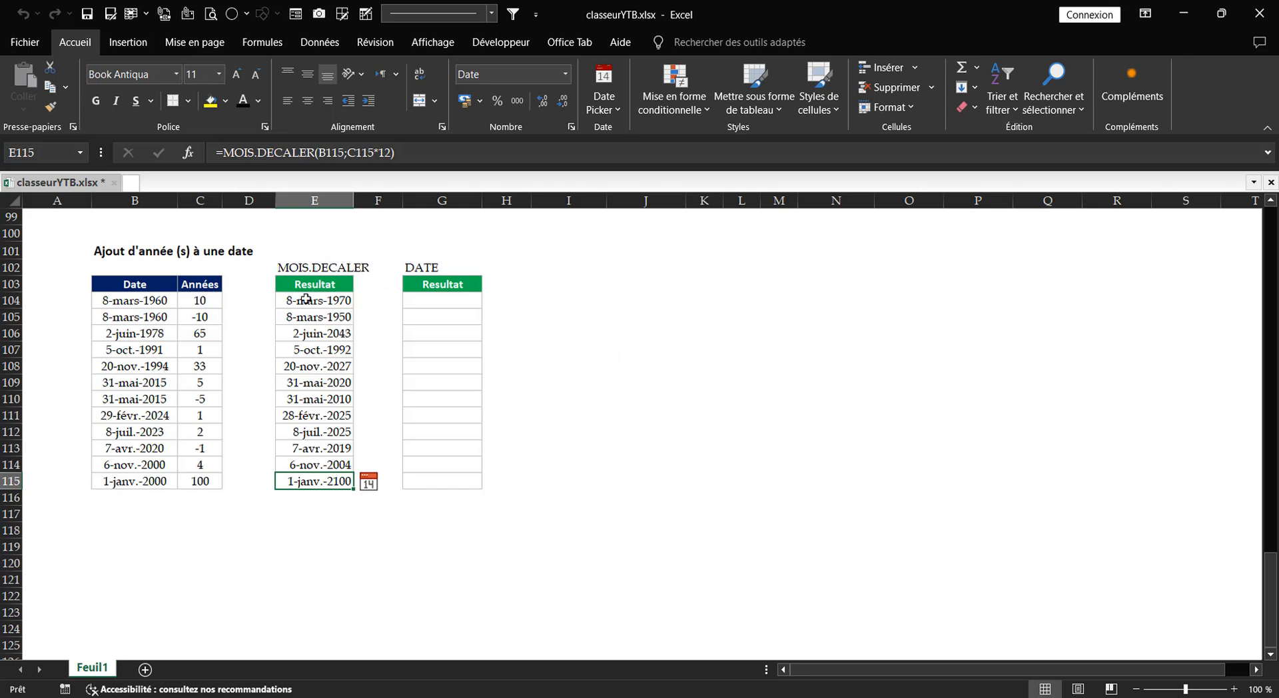
# - Start a DATE formula in G104 with ANNEE(B104)+C104 as its year argument
pyautogui.click(464, 302)
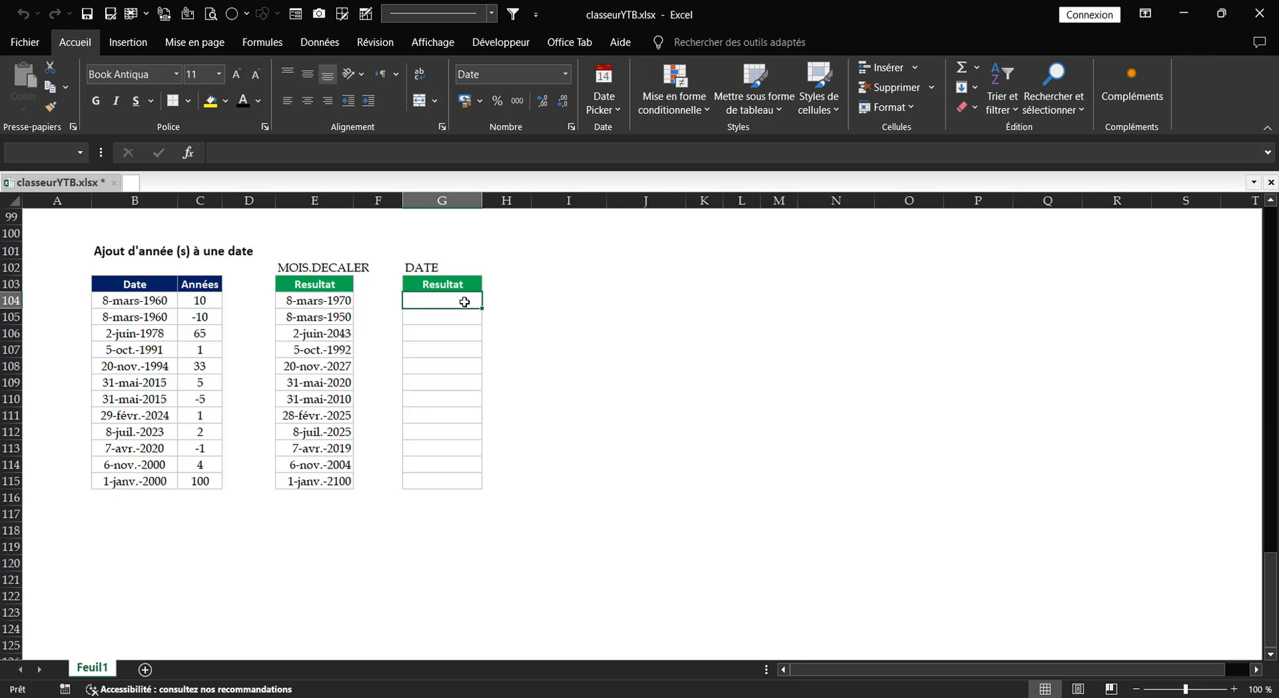
pyautogui.write('=')
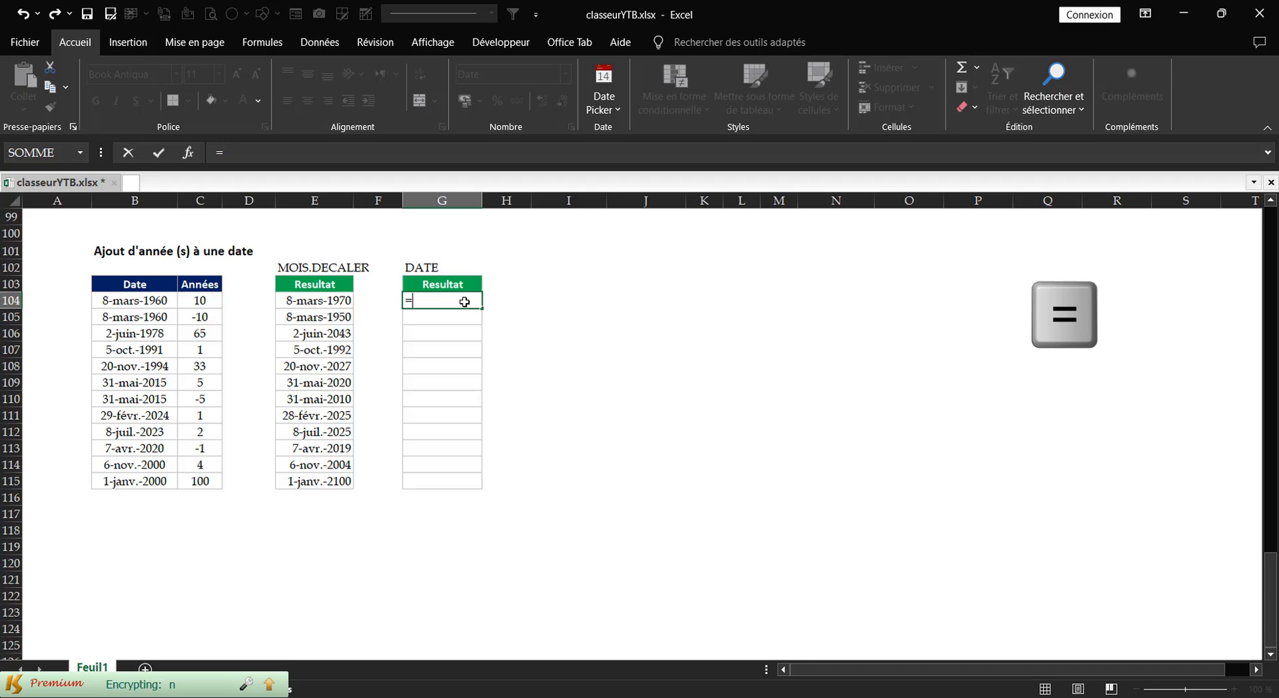
pyautogui.write('dat')
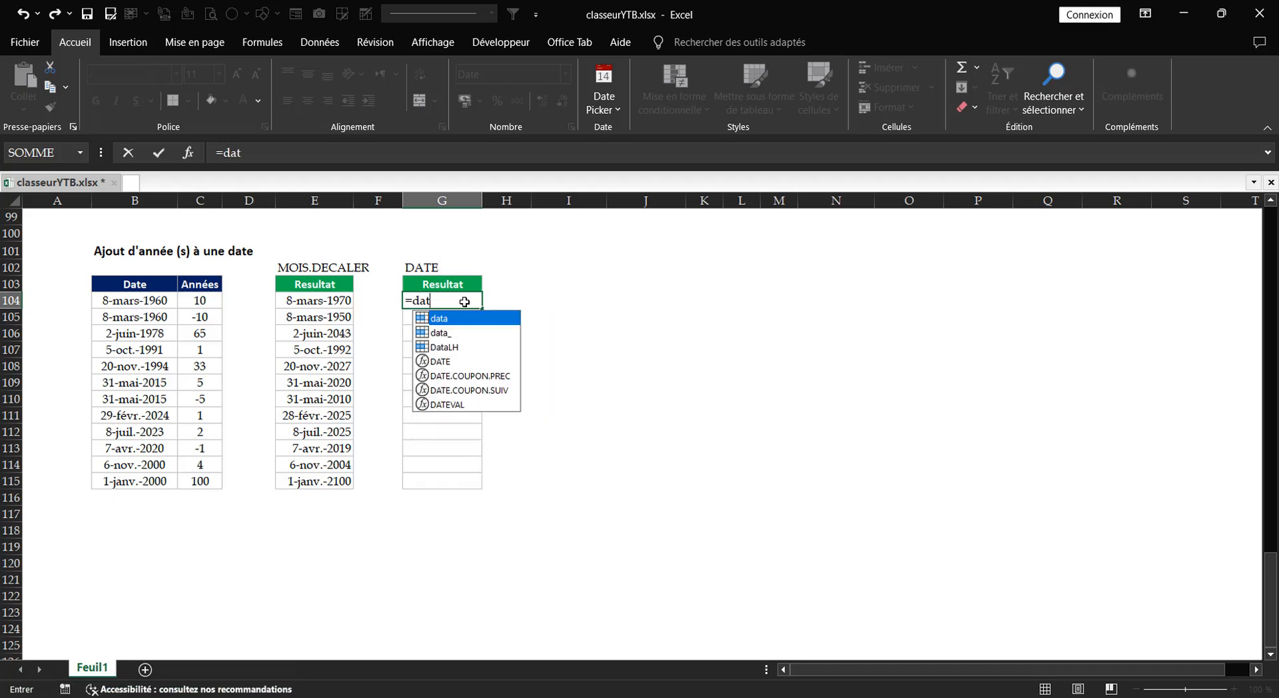
pyautogui.press('Down')
pyautogui.press('Down')
pyautogui.press('Down')
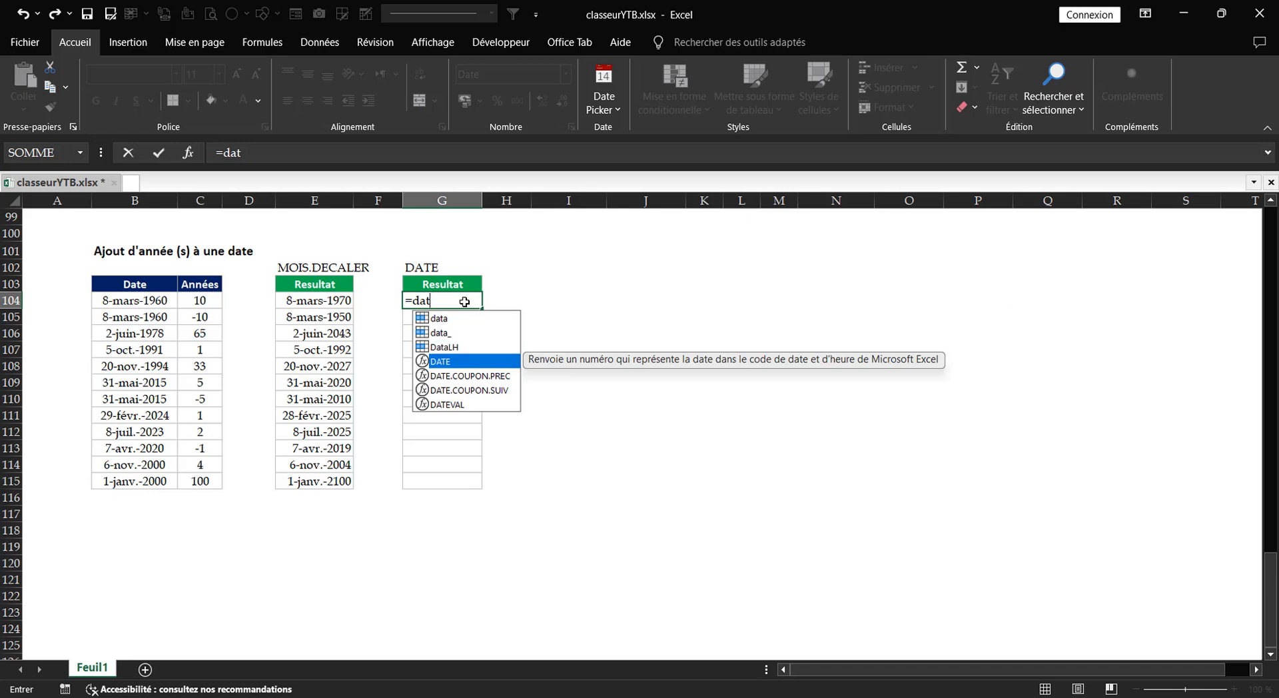
pyautogui.press('Tab')
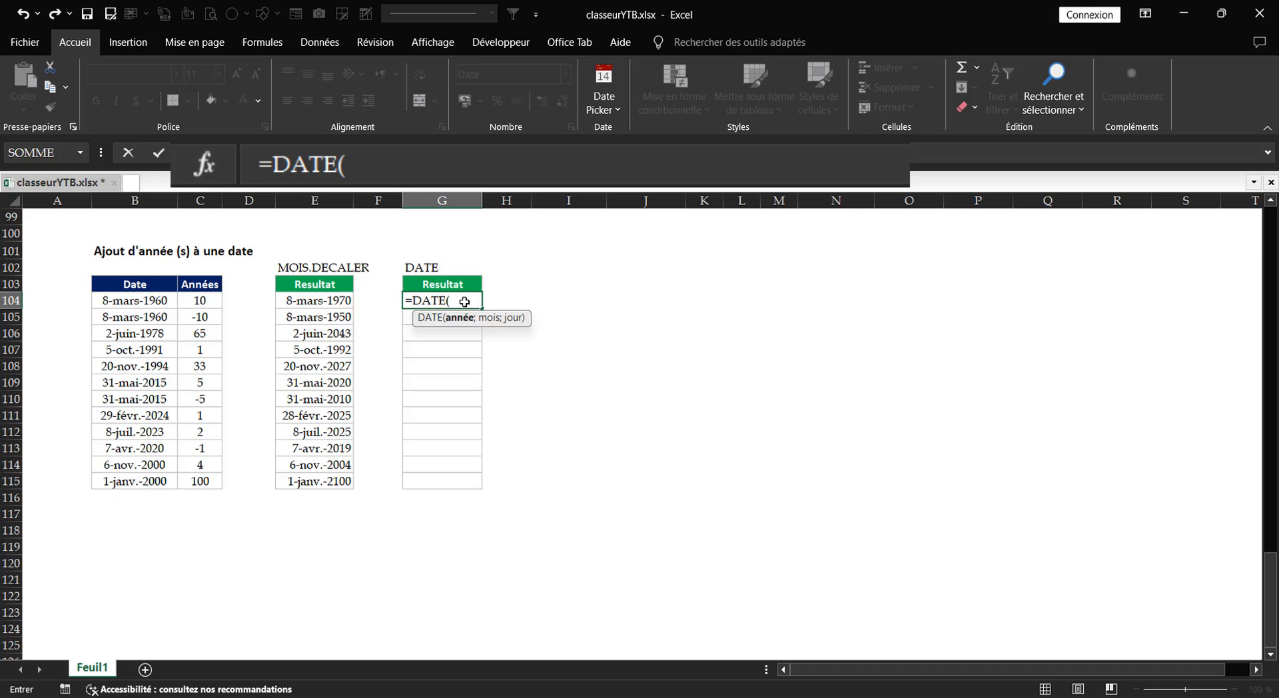
pyautogui.write('an')
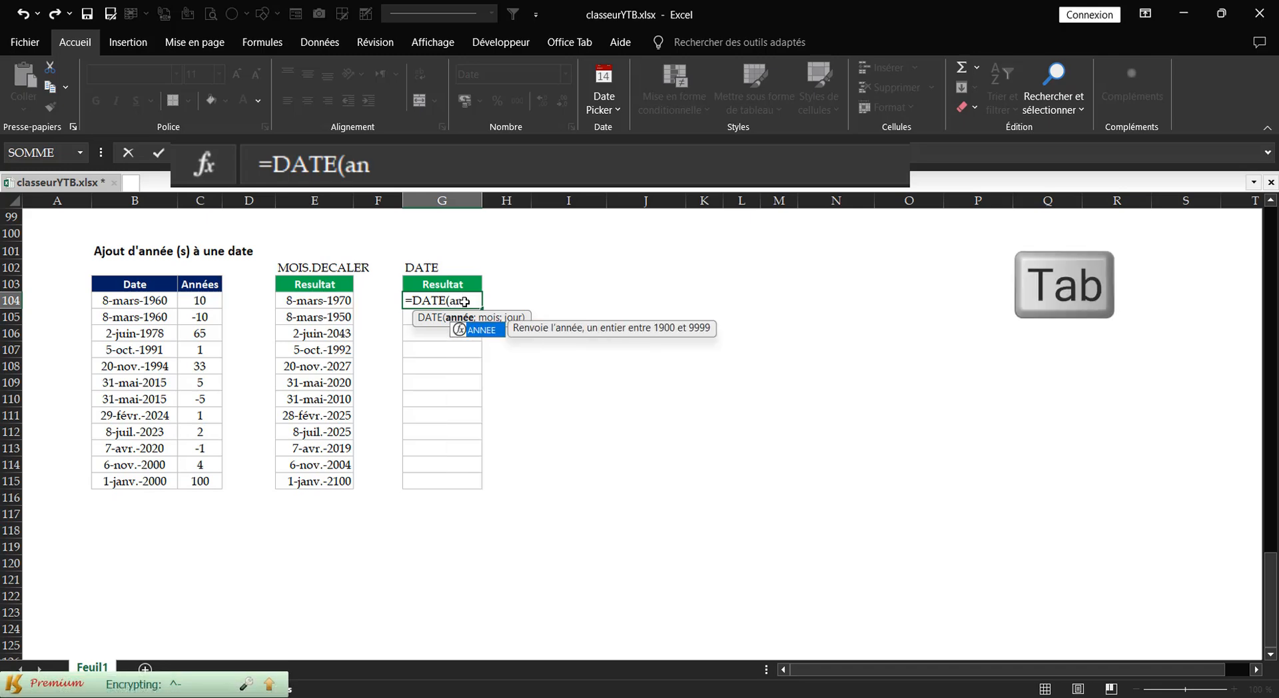
pyautogui.press('Tab')
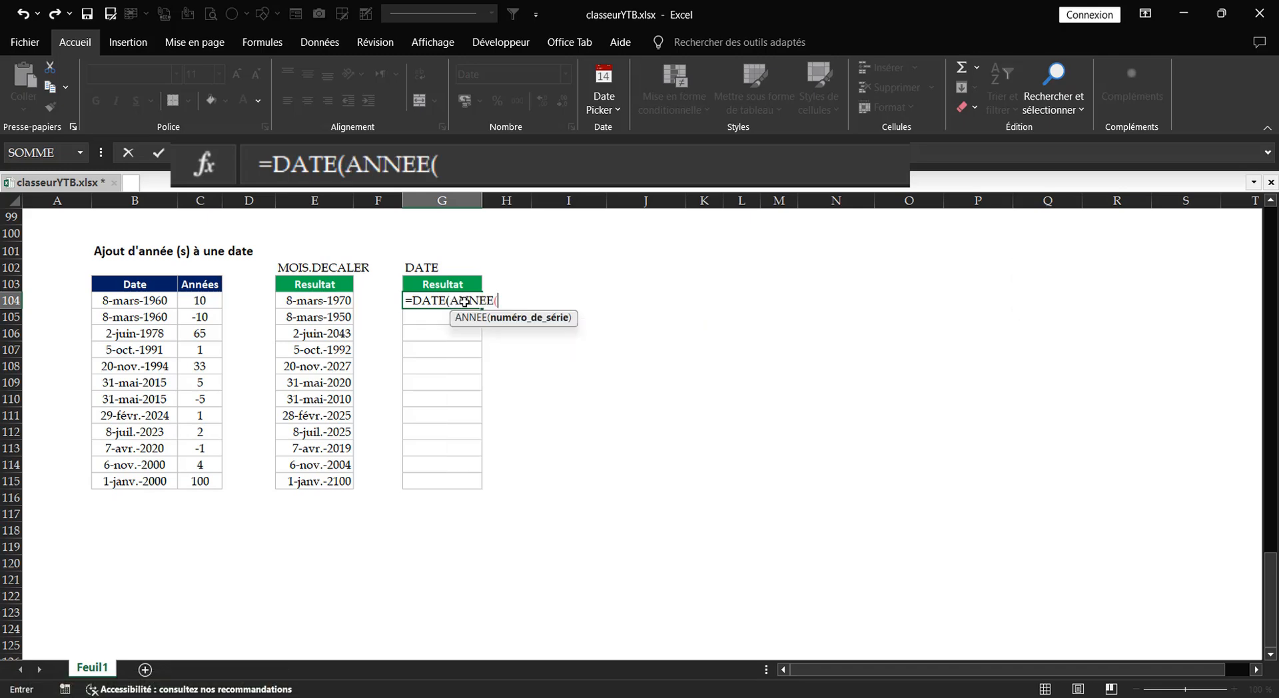
pyautogui.click(141, 305)
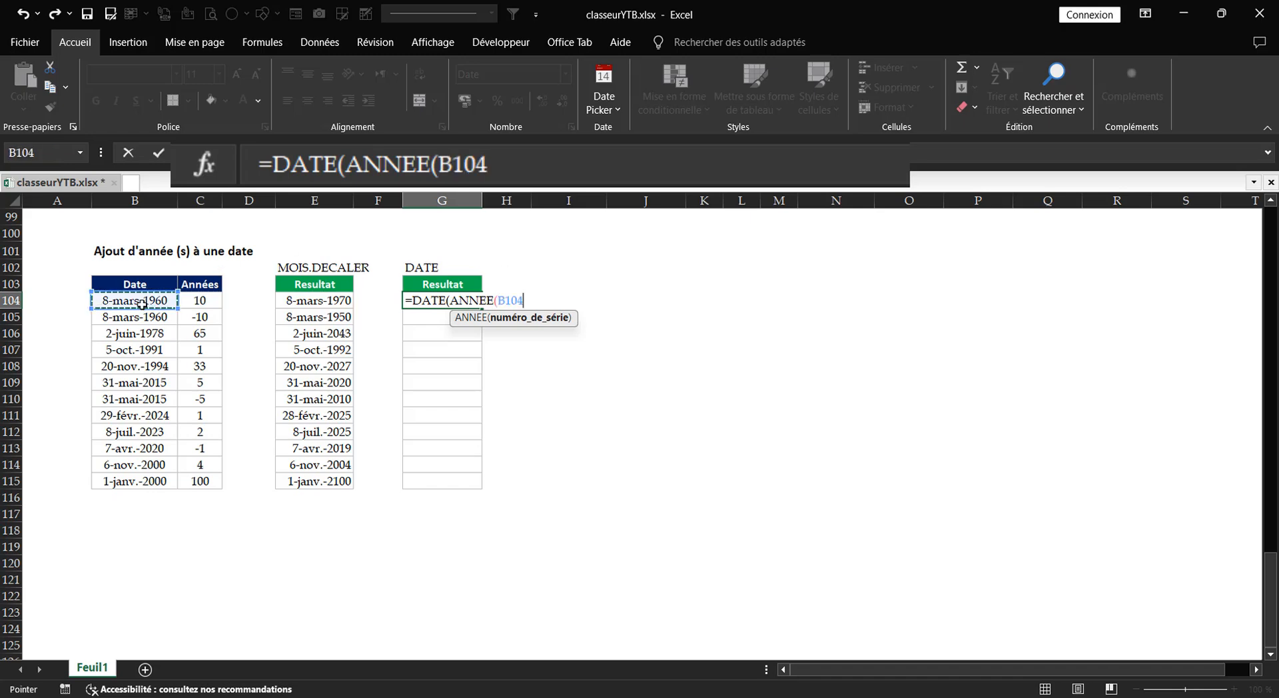
pyautogui.write(')')
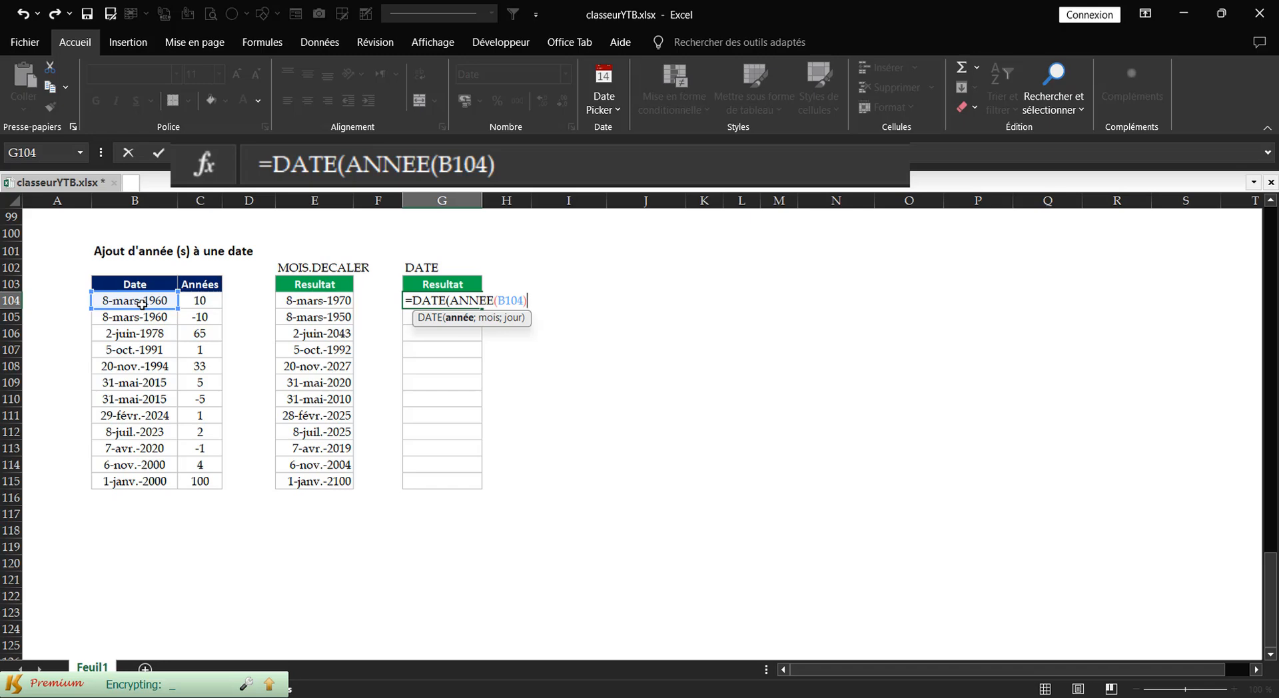
pyautogui.write('+')
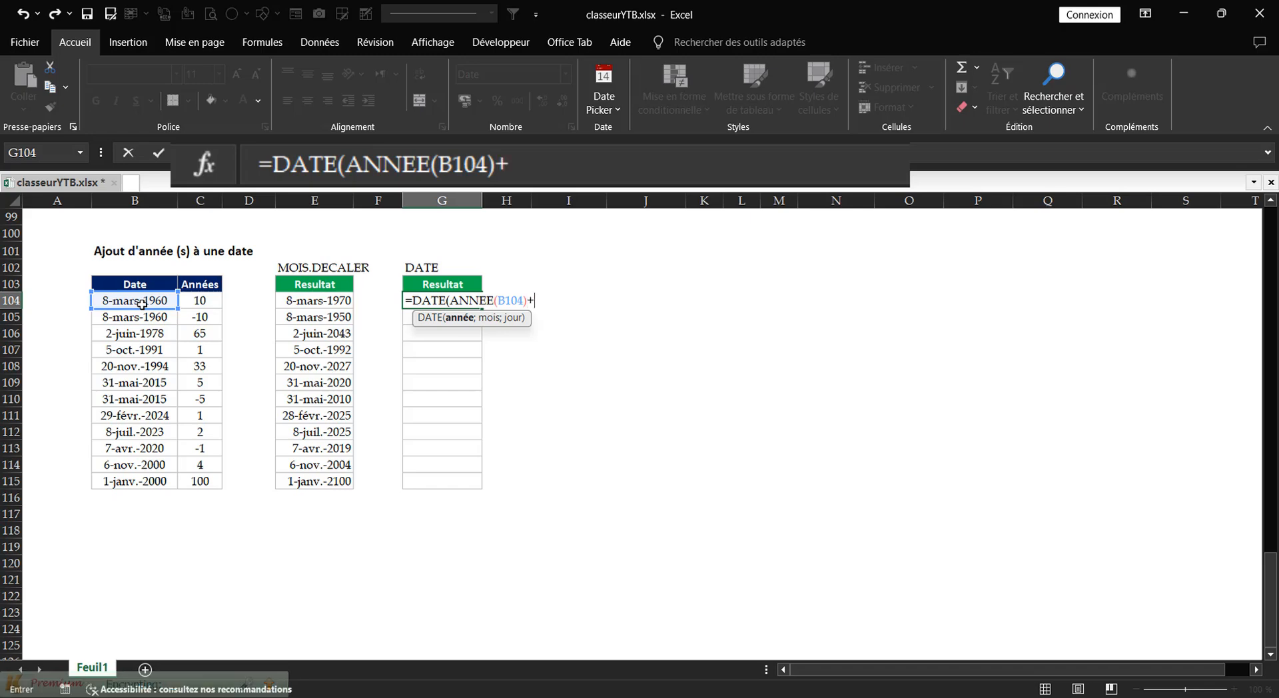
pyautogui.click(200, 302)
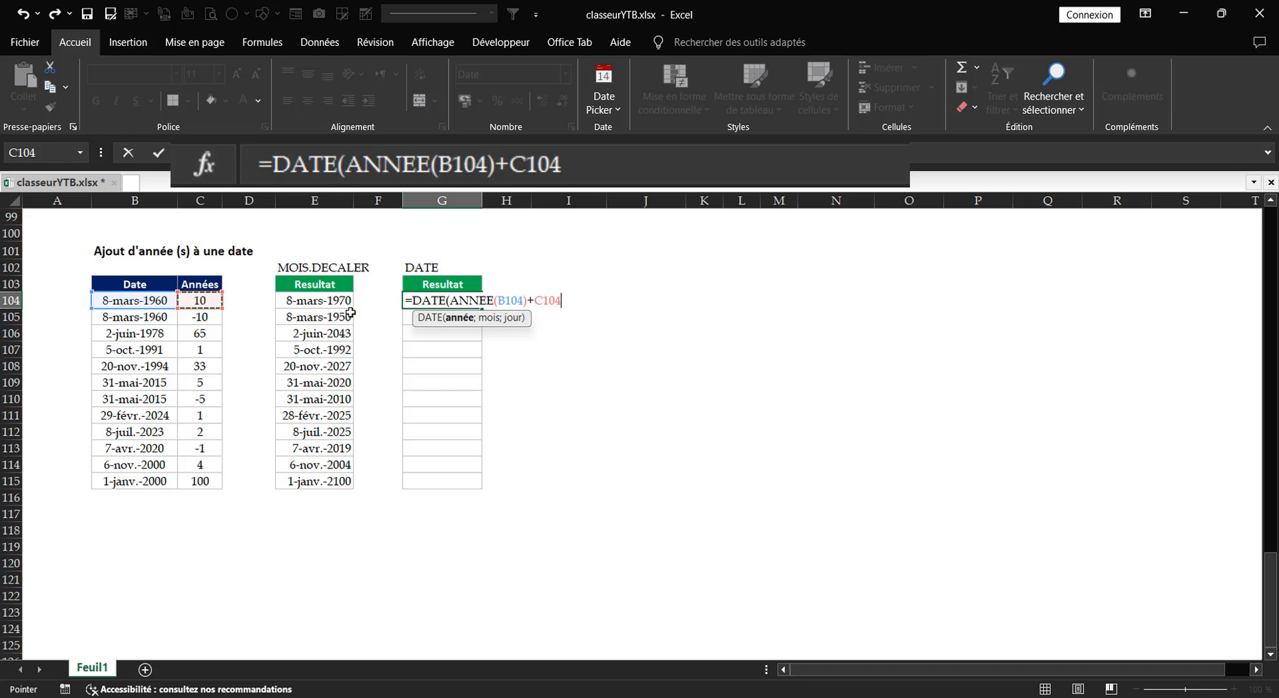
# - Add MOIS(B104) as the month argument of the DATE formula in G104
pyautogui.write(';')
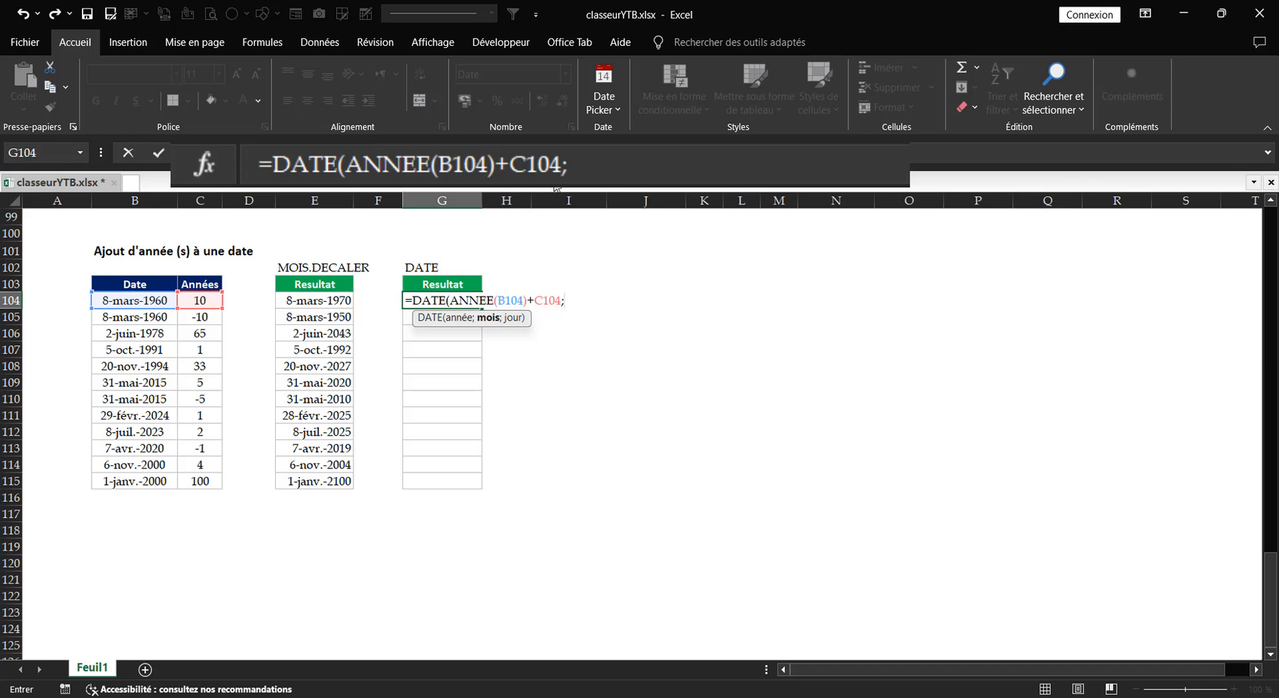
pyautogui.write('moi')
pyautogui.press('Tab')
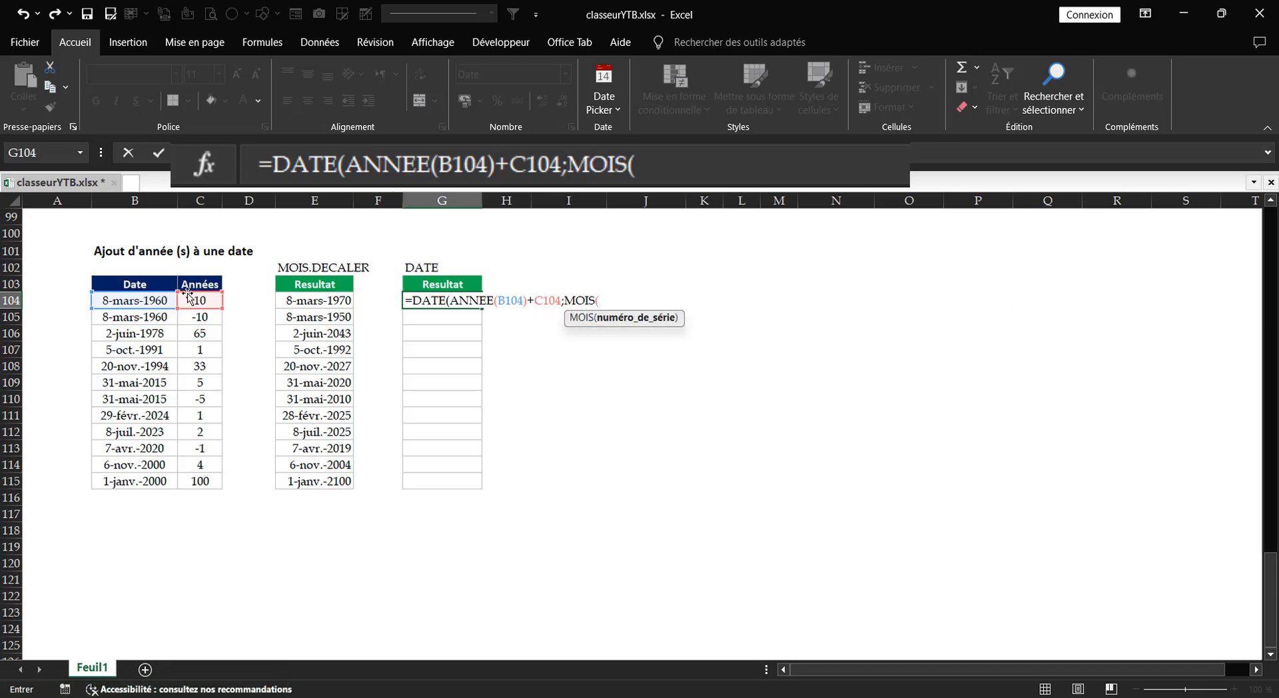
pyautogui.click(159, 303)
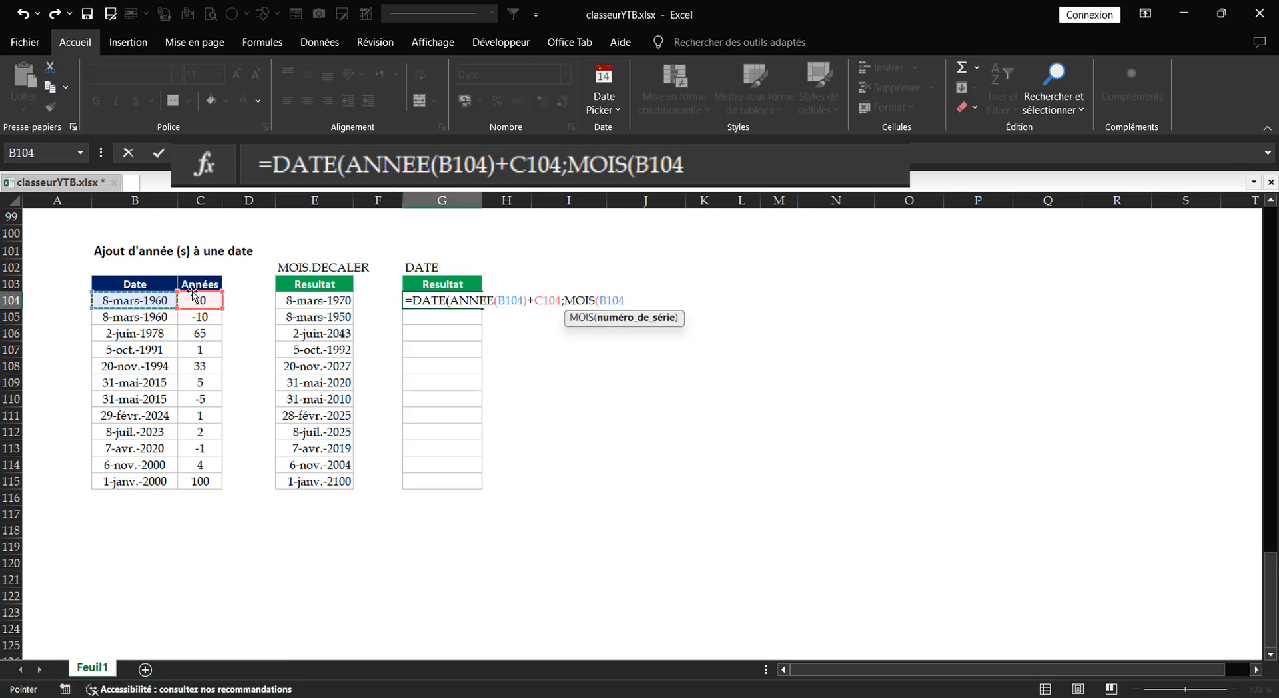
pyautogui.write(')')
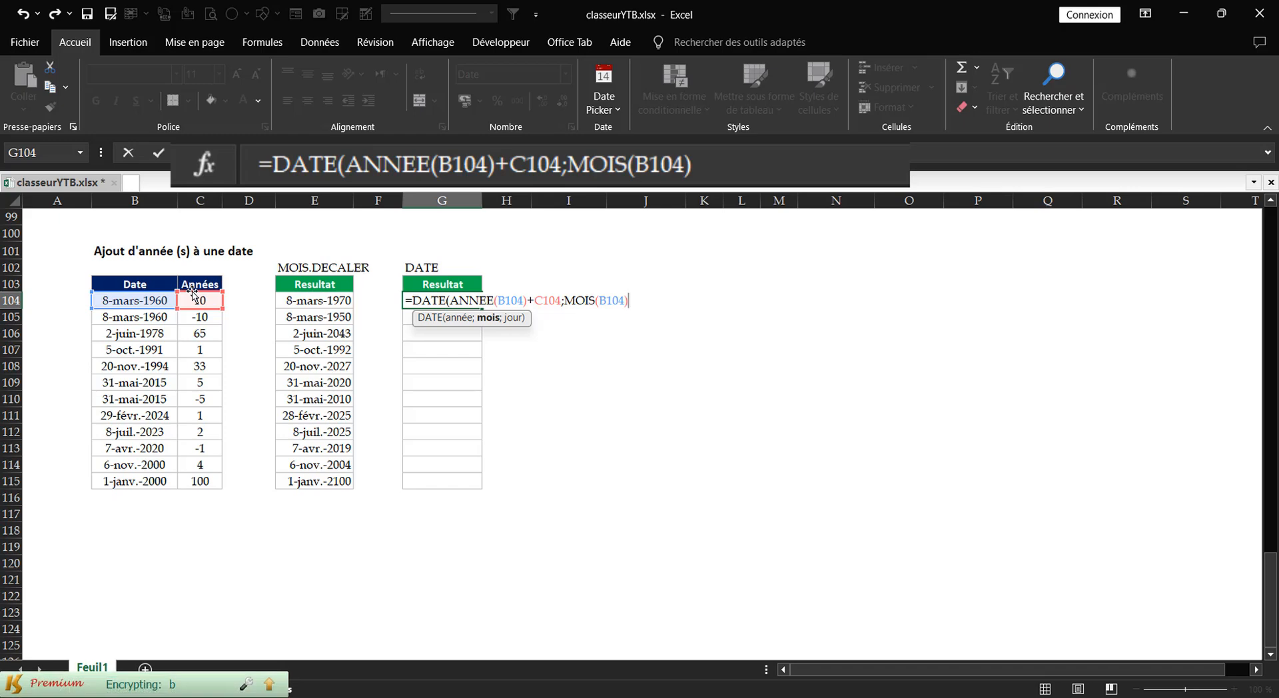
# - Add JOUR(B104) as the day argument of the DATE formula in G104 and enter the completed formula, keeping G104 selected
pyautogui.write(';jour')
pyautogui.press('Tab')
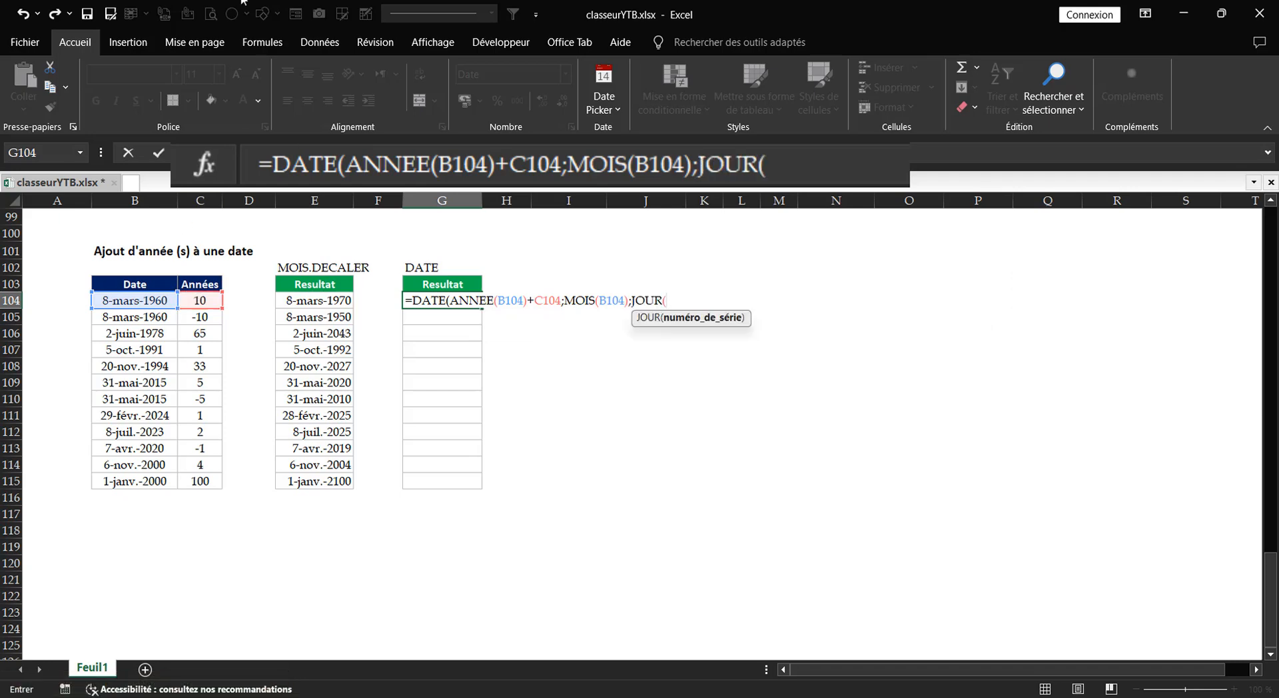
pyautogui.click(152, 298)
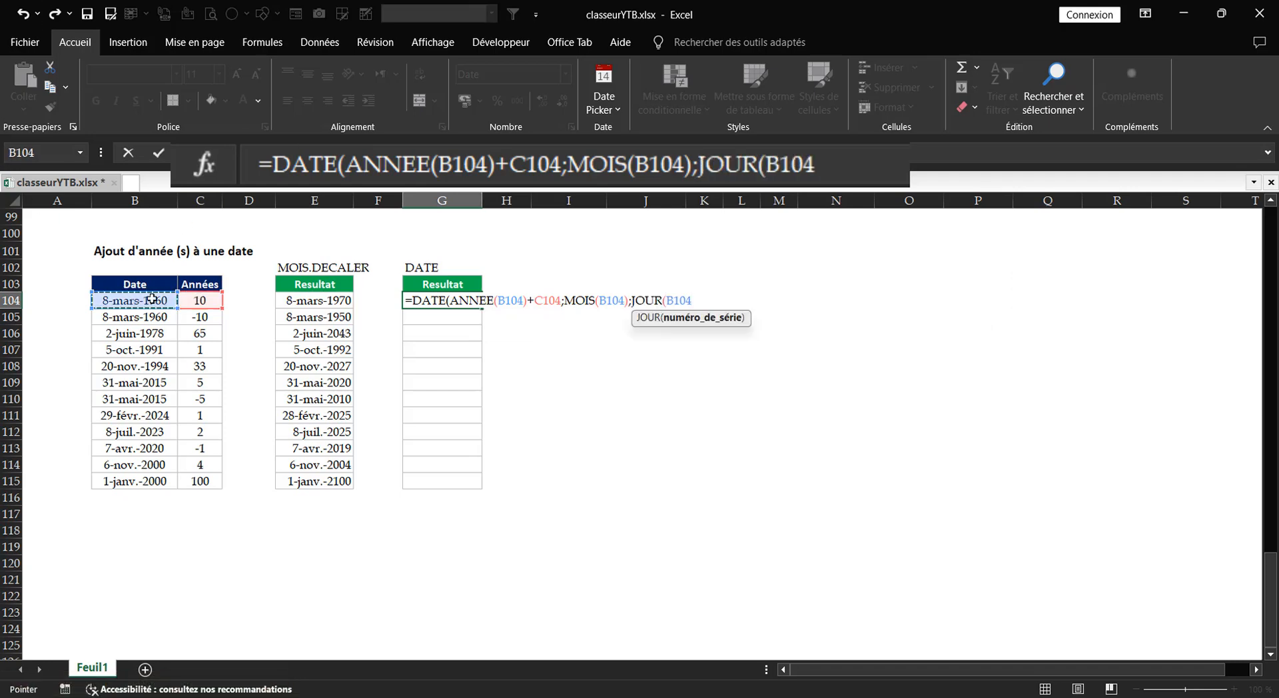
pyautogui.write(')')
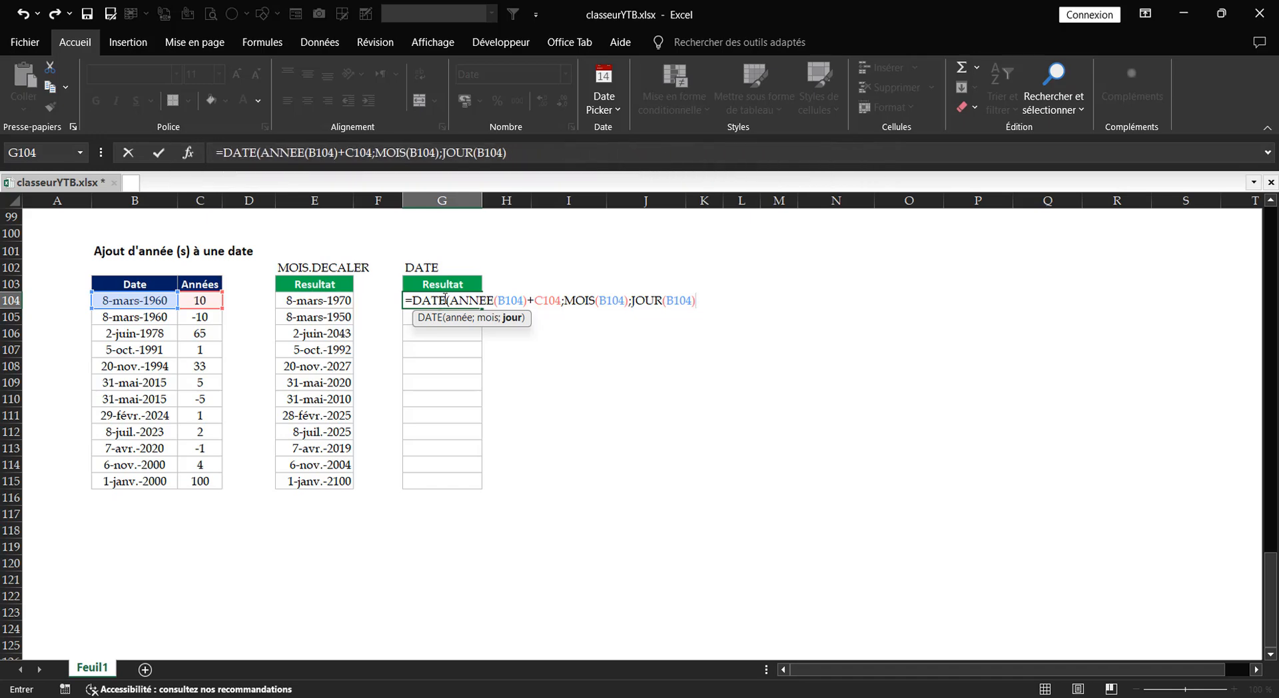
pyautogui.write(')')
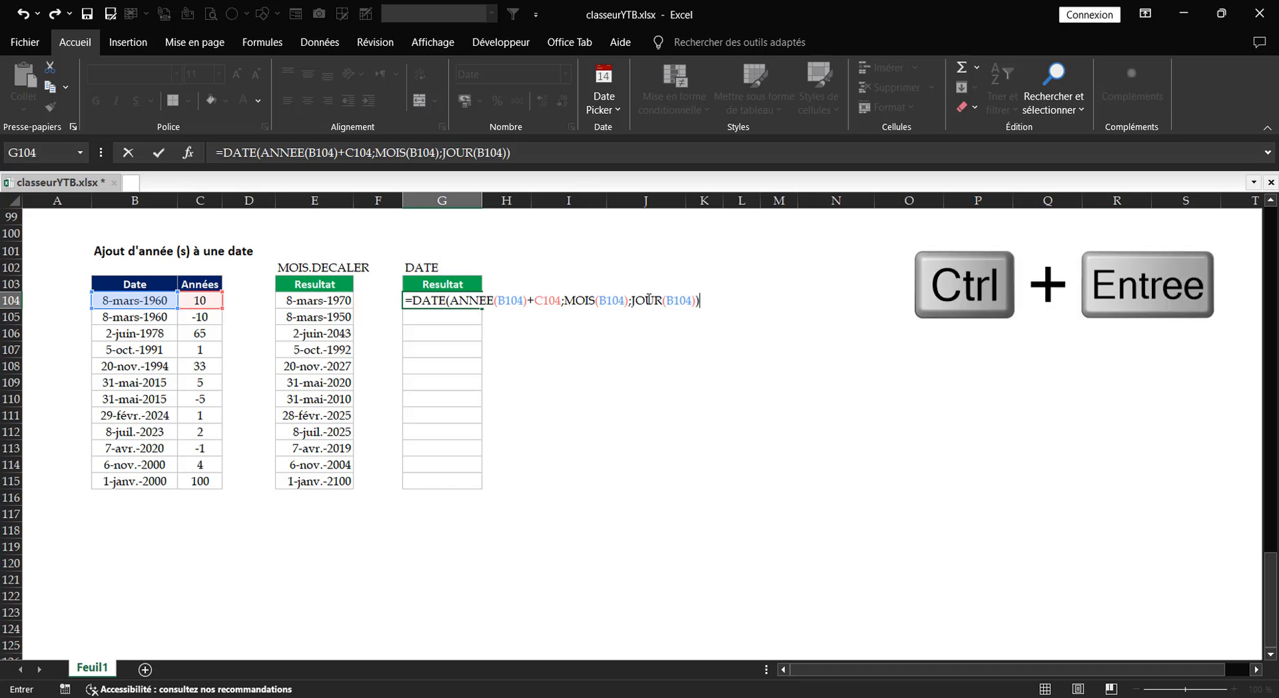
pyautogui.hotkey('ctrl', 'Return')
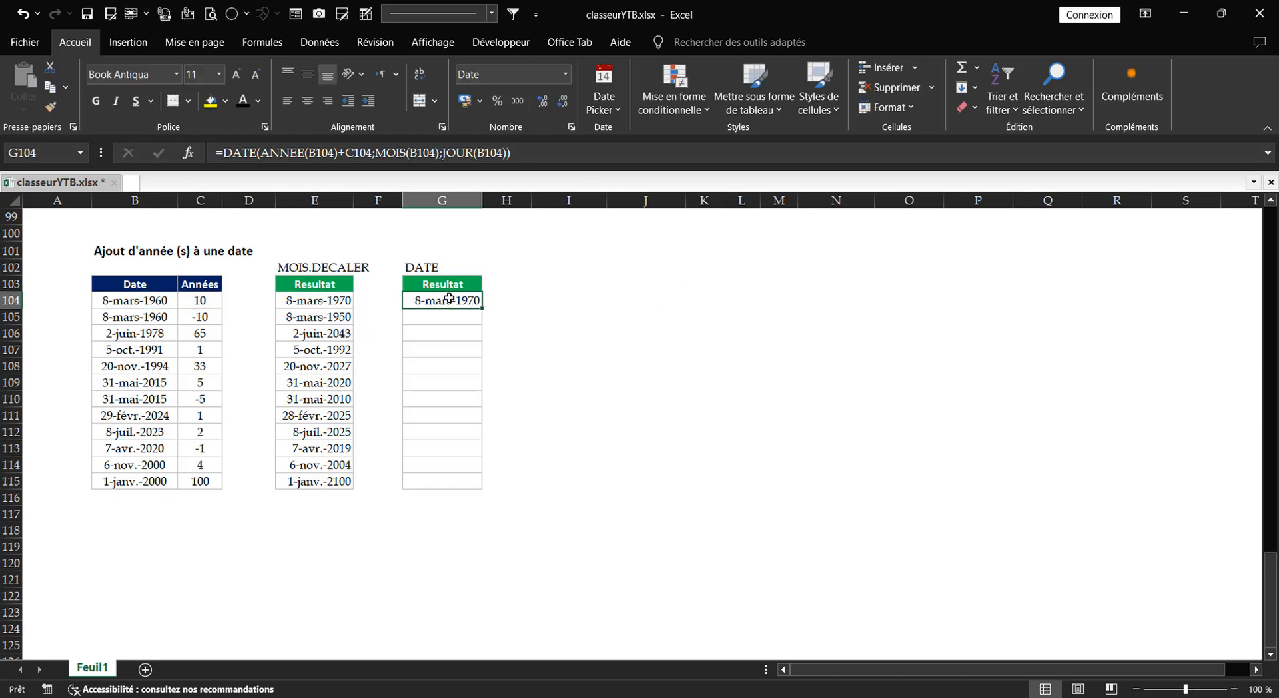
# - Fill the G104 formula through the range G104:G115 in the DATE result column
pyautogui.press('F2')
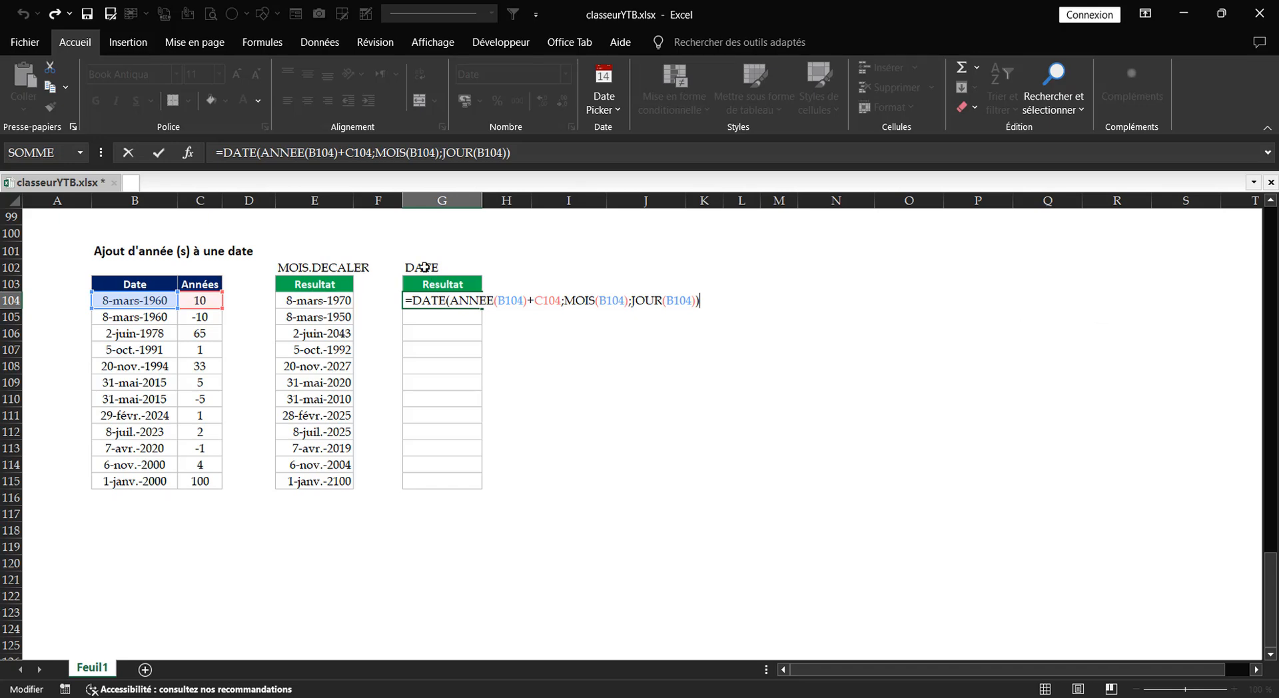
pyautogui.press('Escape')
pyautogui.moveTo(438, 299); pyautogui.dragTo(442, 477)
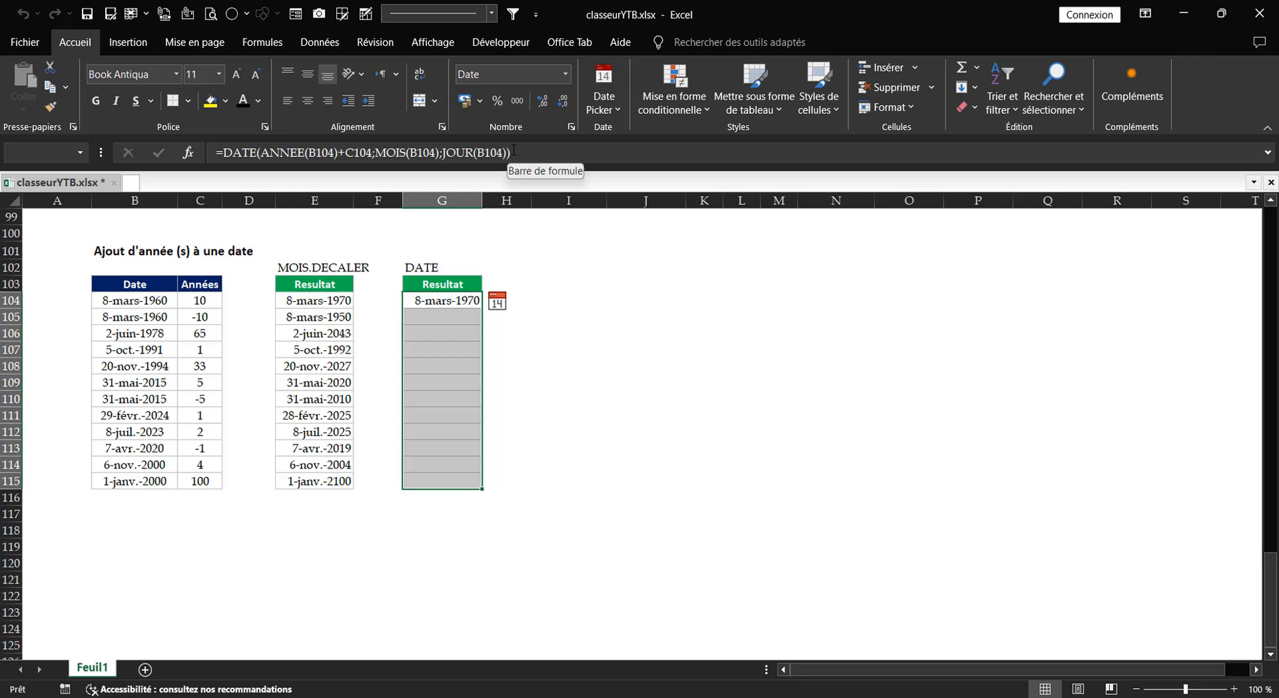
pyautogui.press('F2')
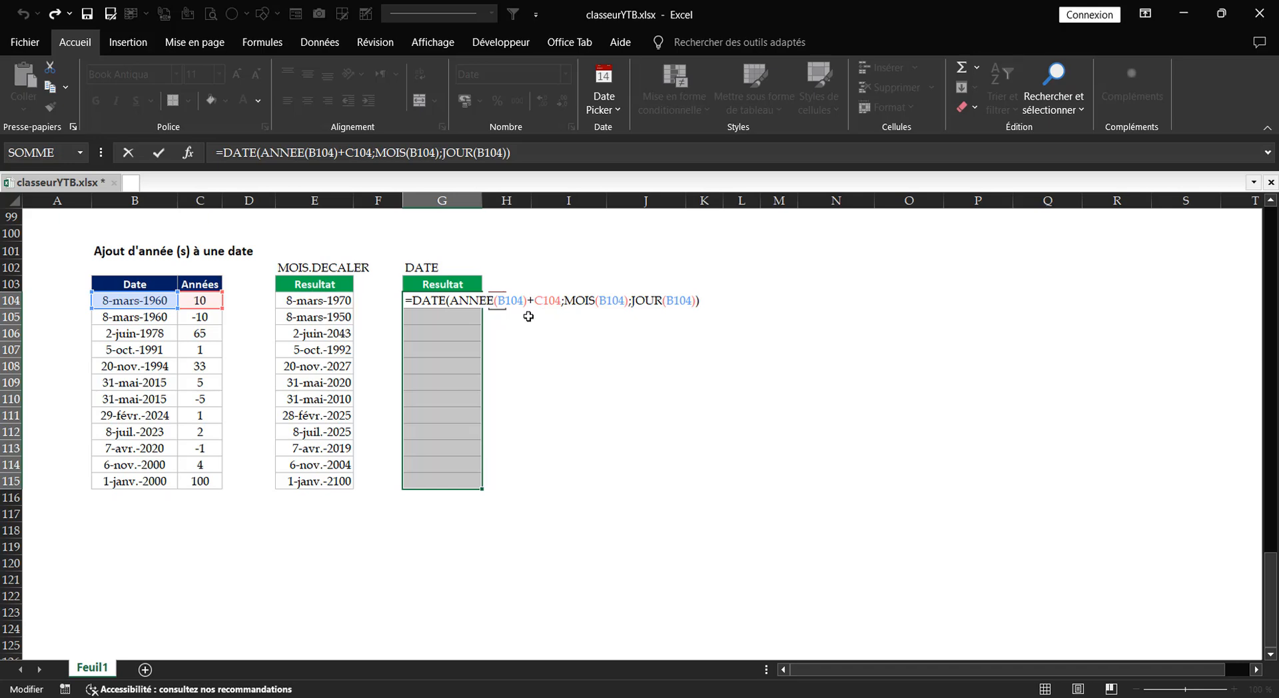
pyautogui.hotkey('ctrl', 'Return')
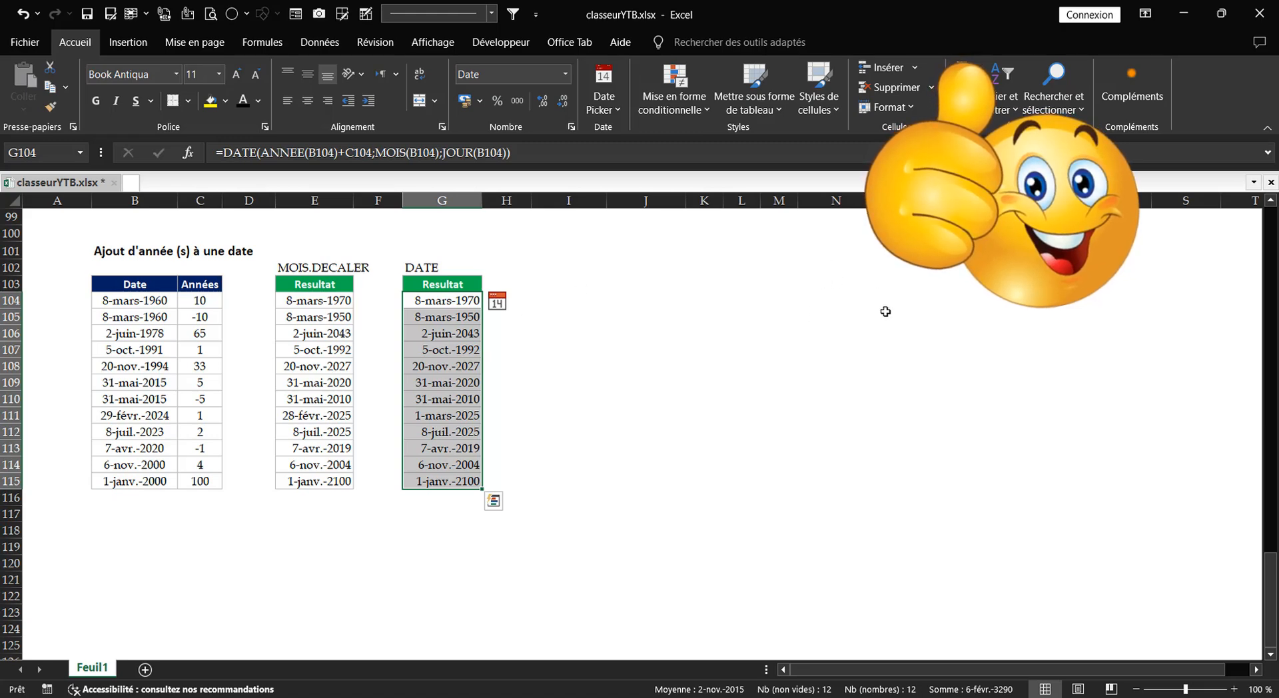
# - Check the cell references used by the DATE formulas in G114 and G115, leaving them unedited
pyautogui.click(570, 415)
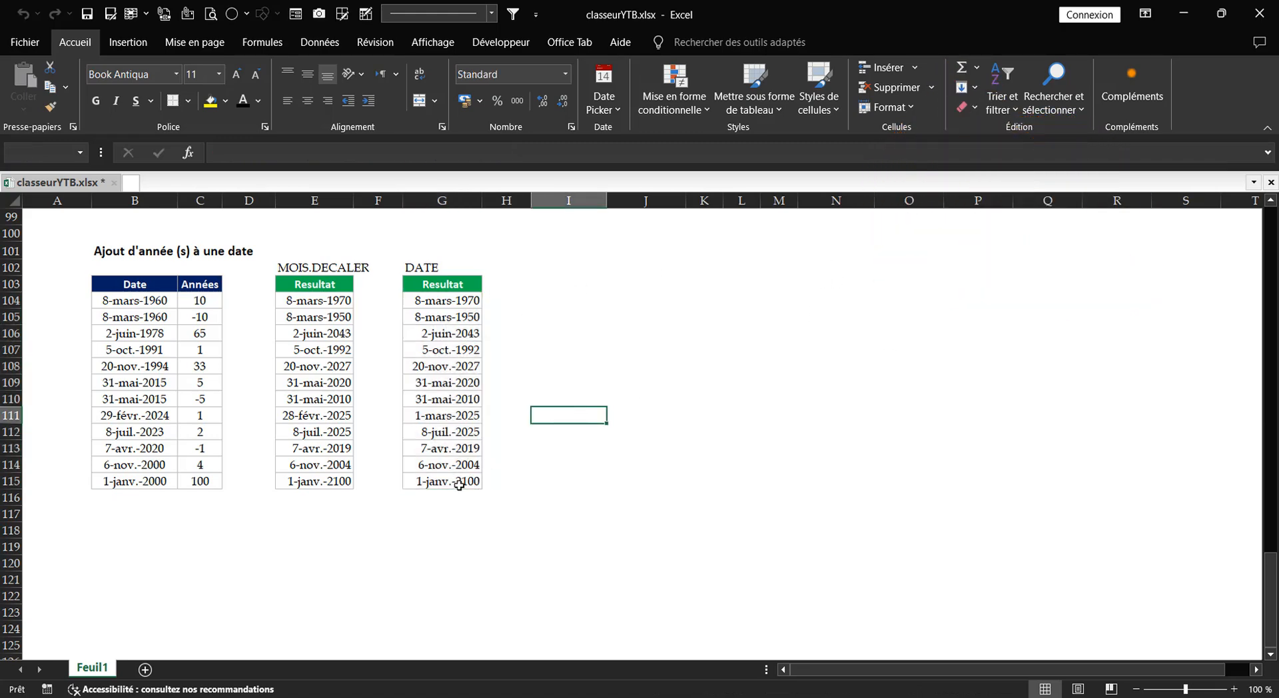
pyautogui.click(461, 480)
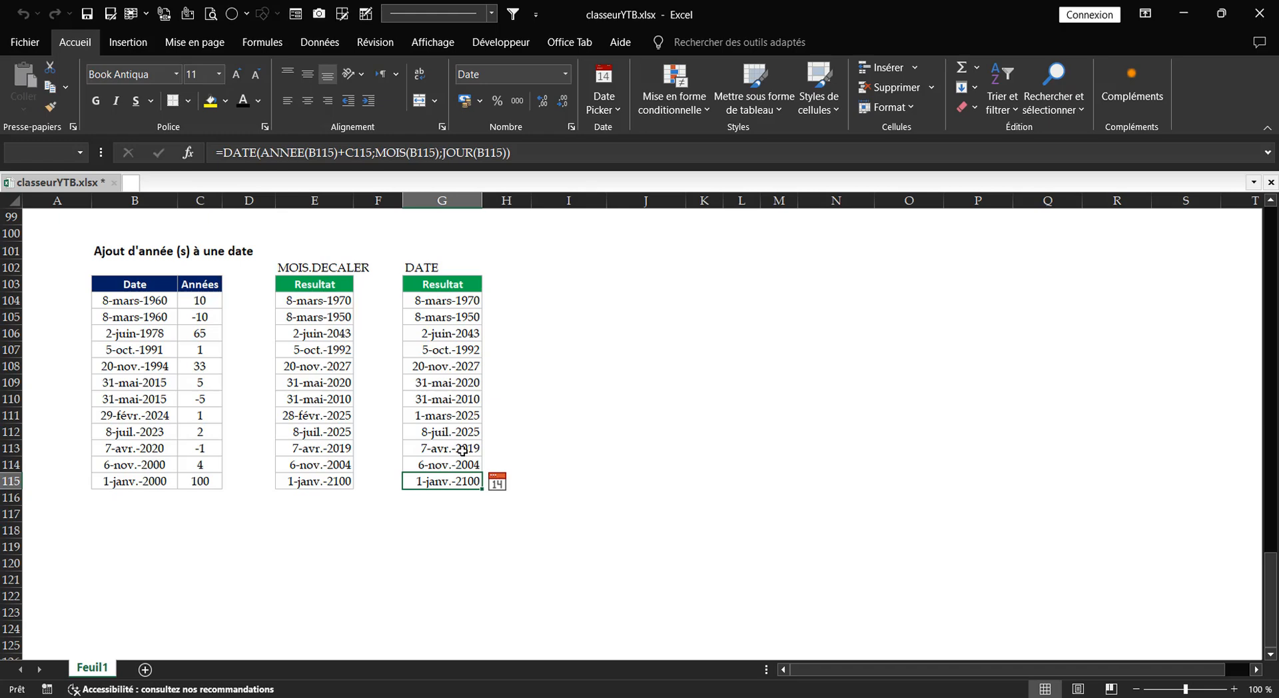
pyautogui.click(456, 467)
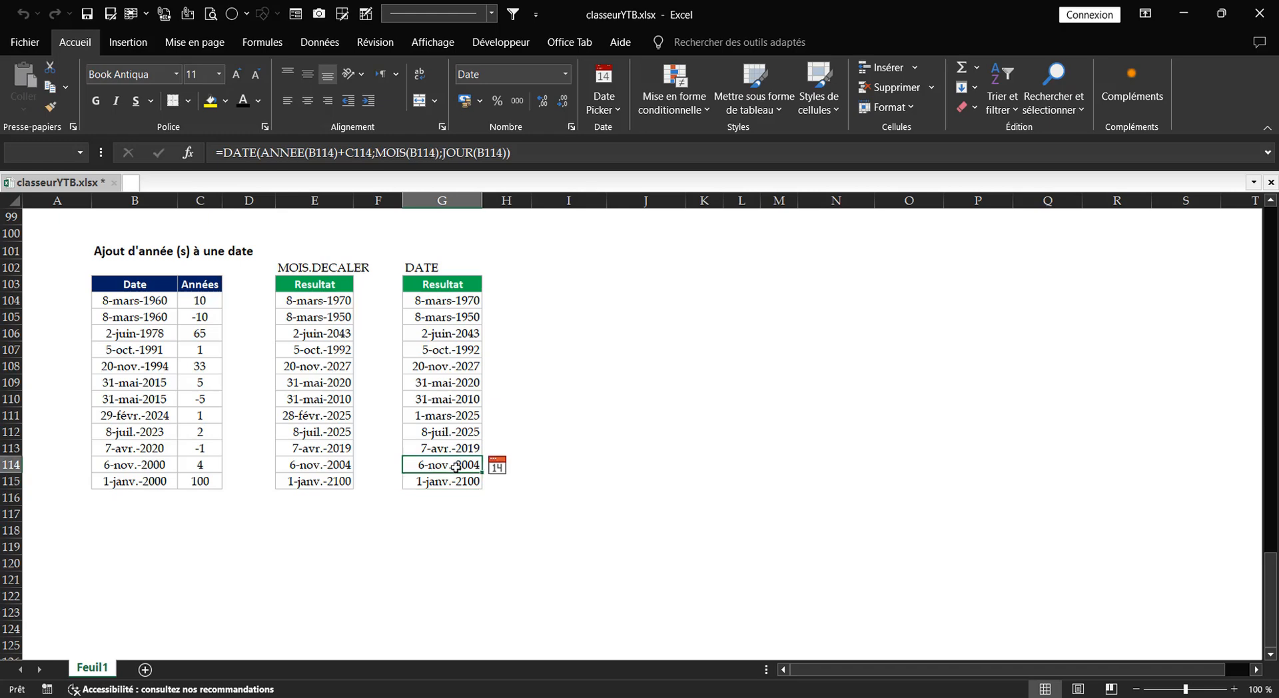
pyautogui.click(451, 484)
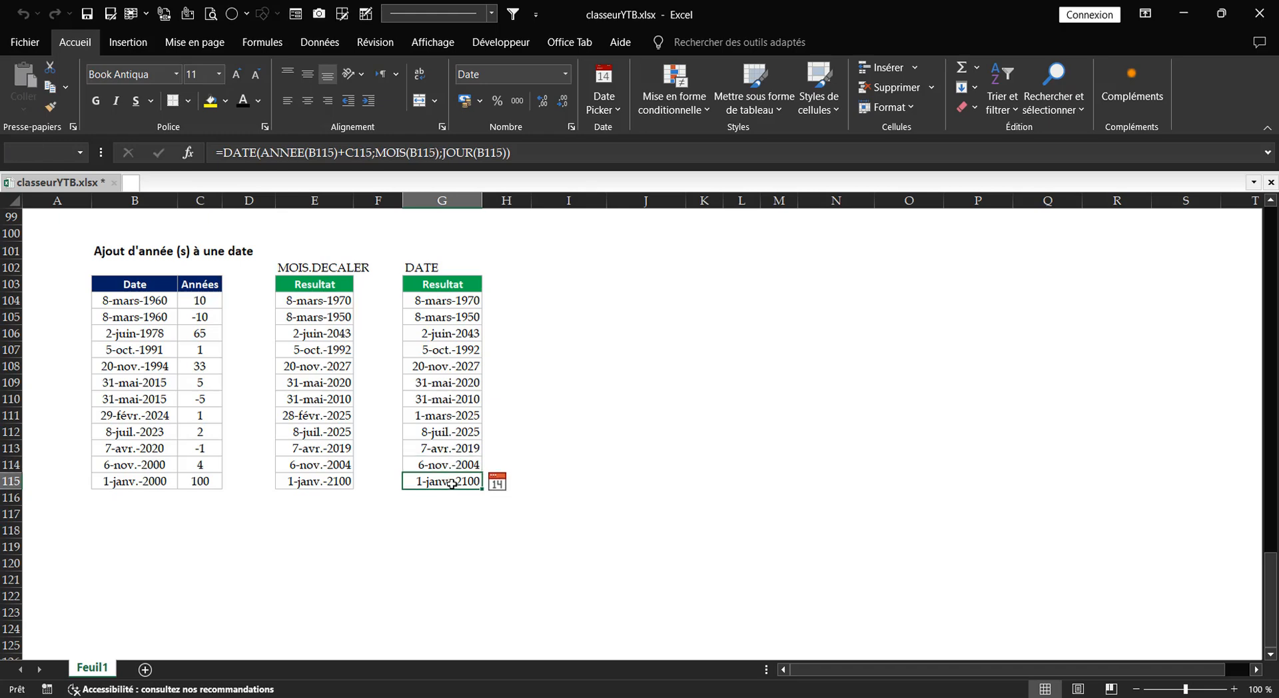
pyautogui.press('F2')
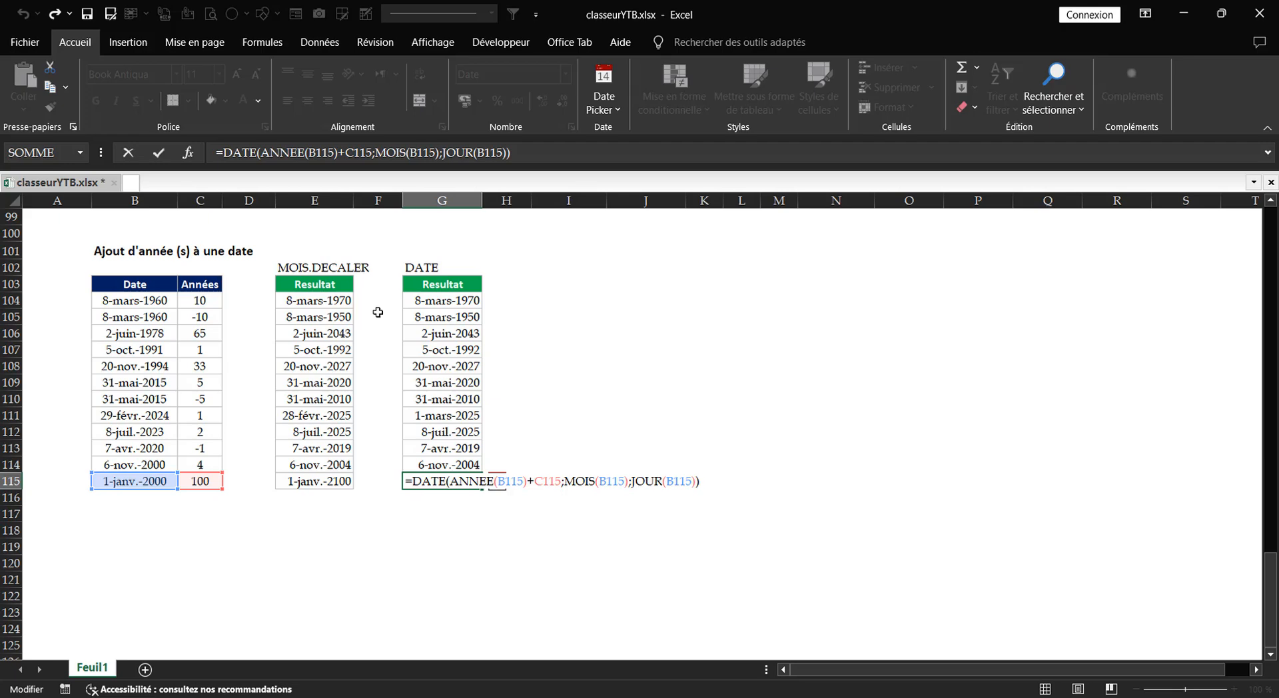
pyautogui.press('Escape')
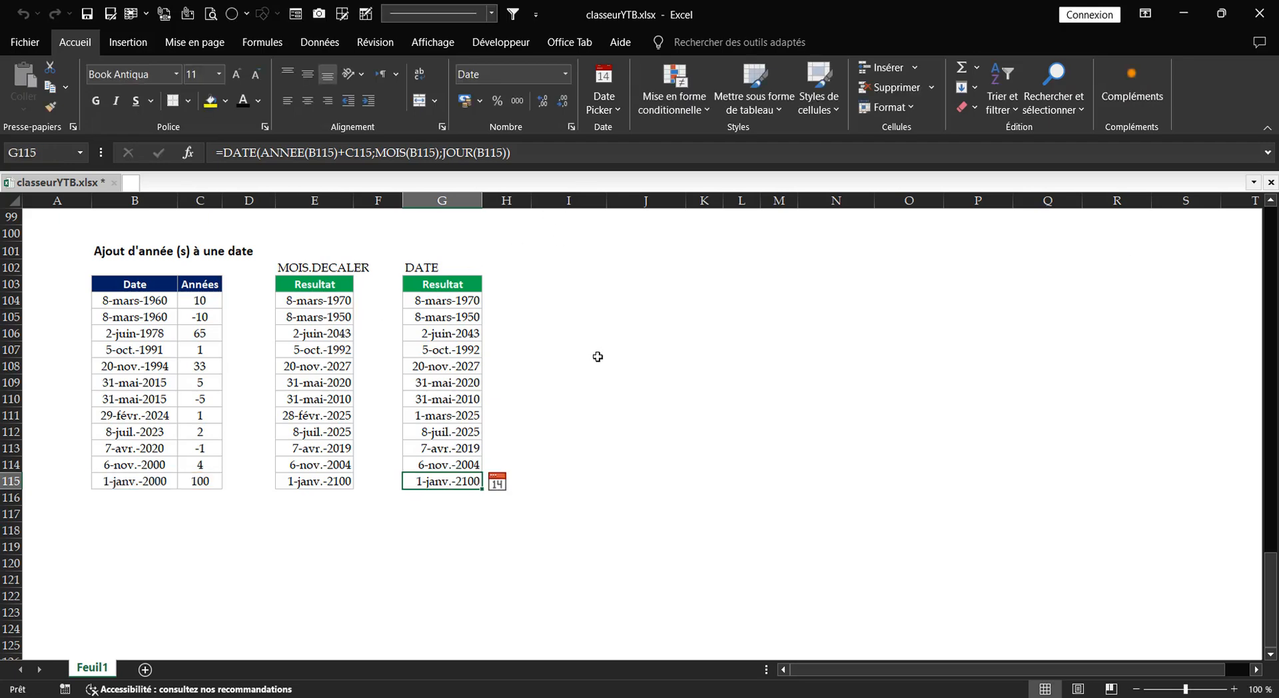
pyautogui.click(591, 358)
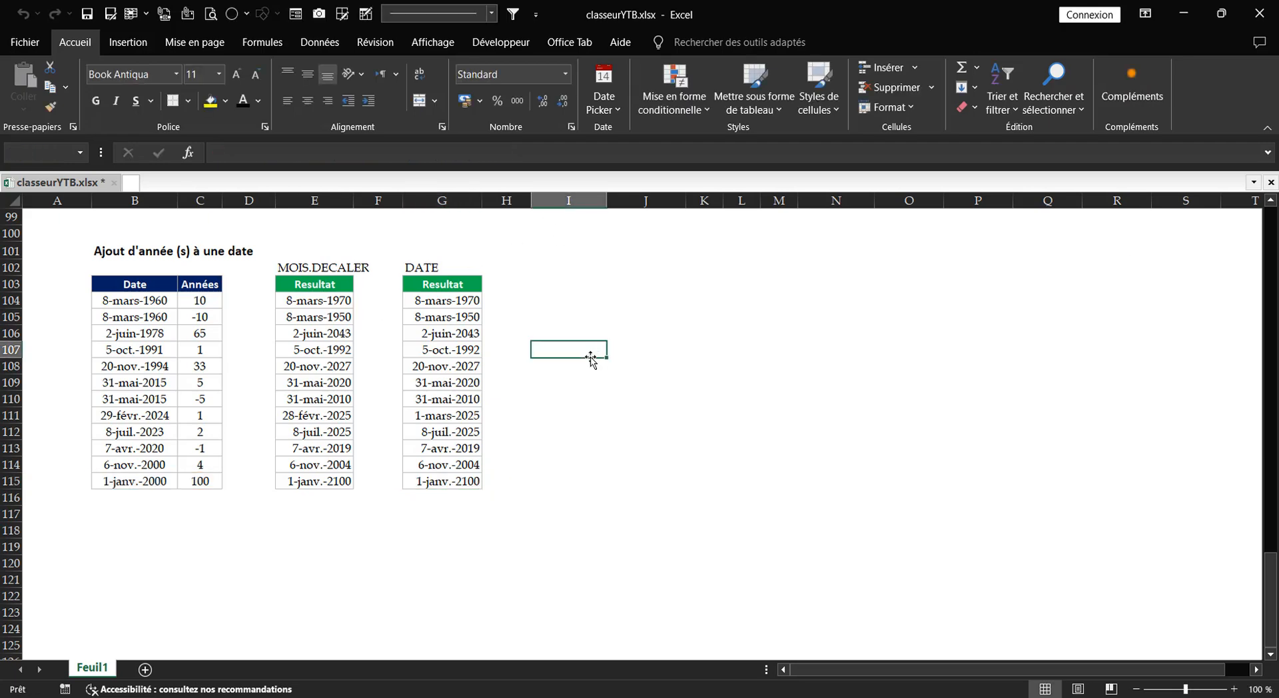